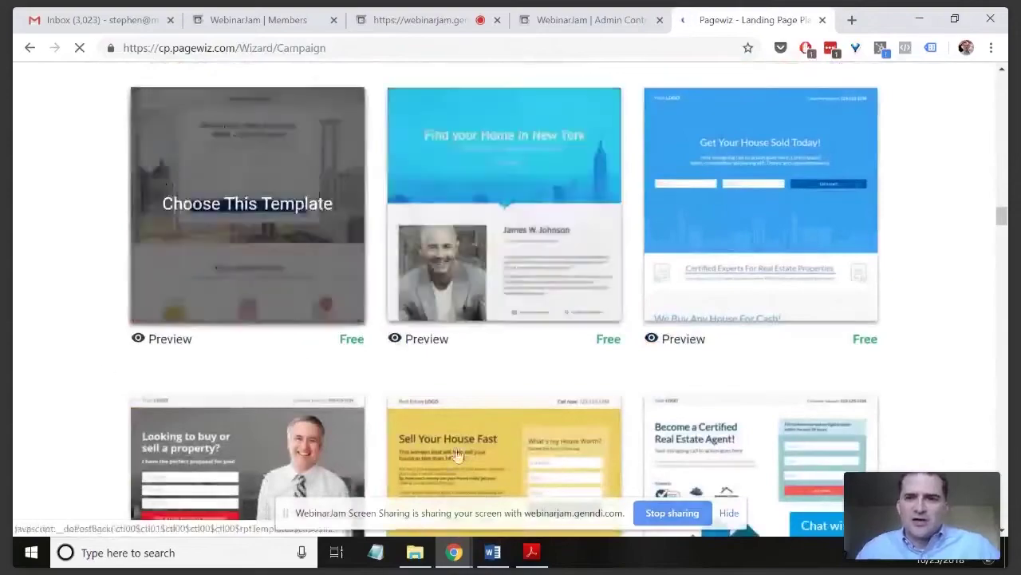
# - Create a landing page from the purple-blue "The Headline of The Seminar" template, named "Conversion Conference 2018", and open it for design
pyautogui.scroll(10, 639, 405)
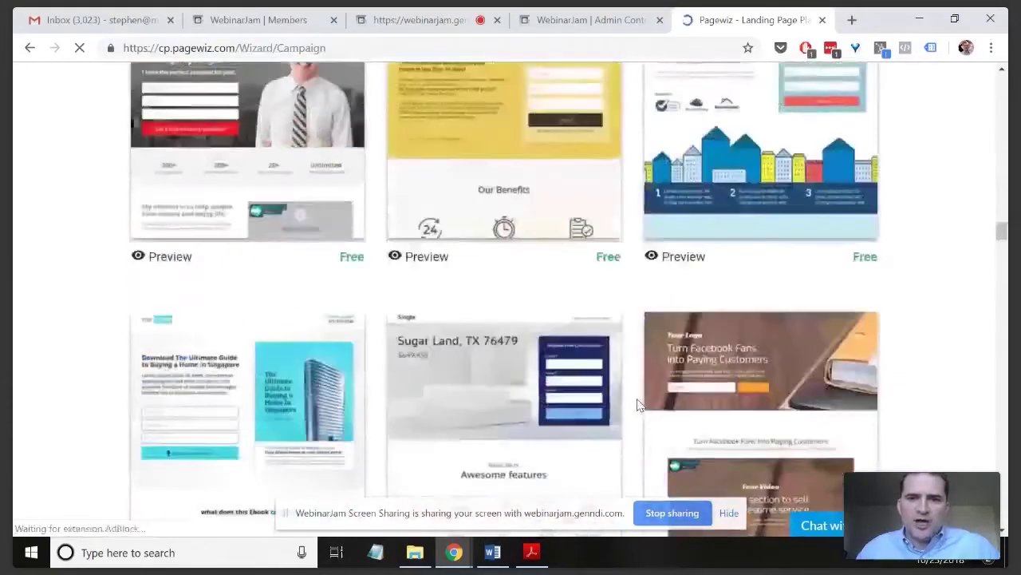
pyautogui.scroll(3, 638, 401)
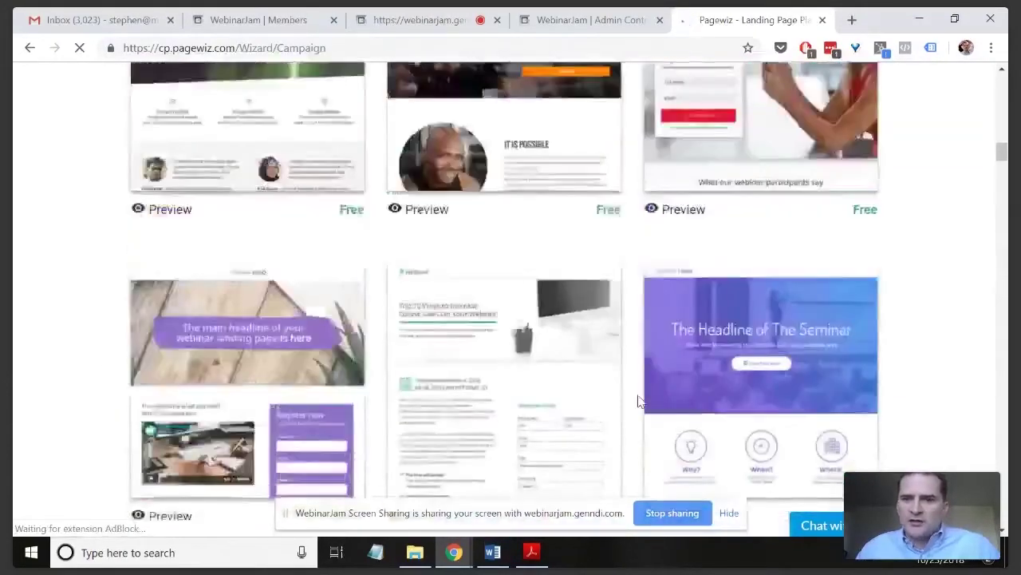
pyautogui.scroll(-1, 639, 399)
pyautogui.click(714, 270)
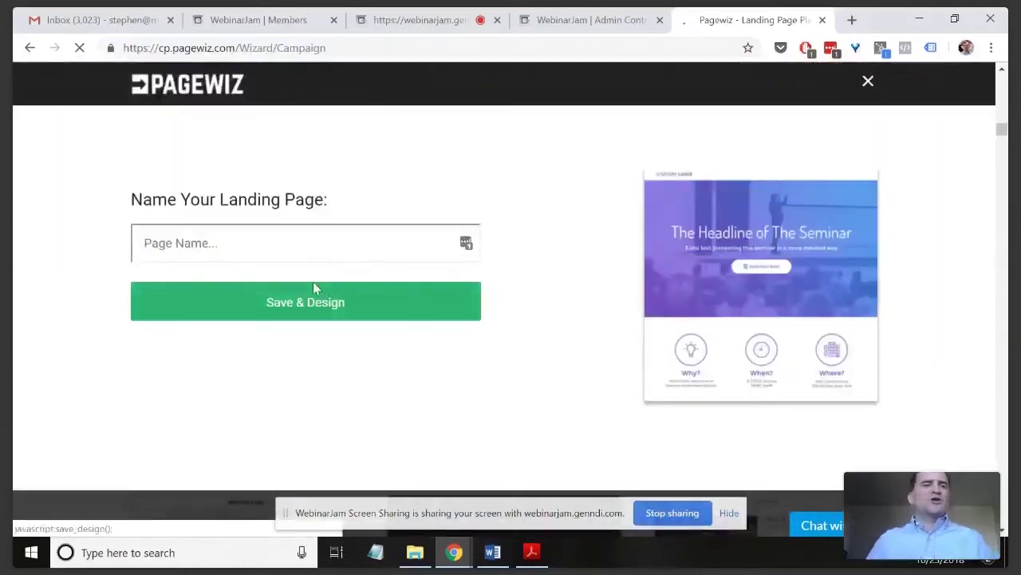
pyautogui.write('Conversion Conference 2018')
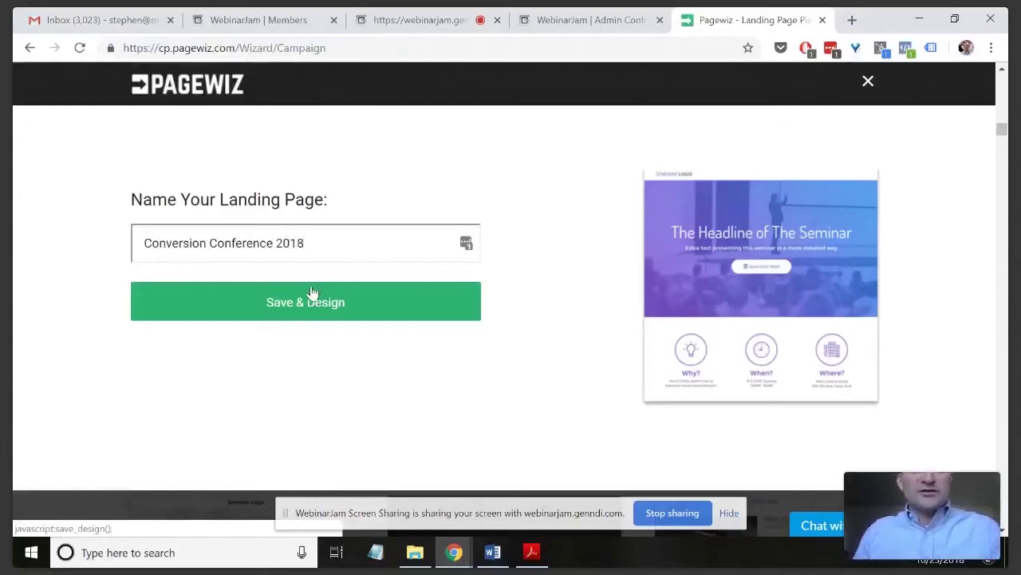
pyautogui.click(310, 302)
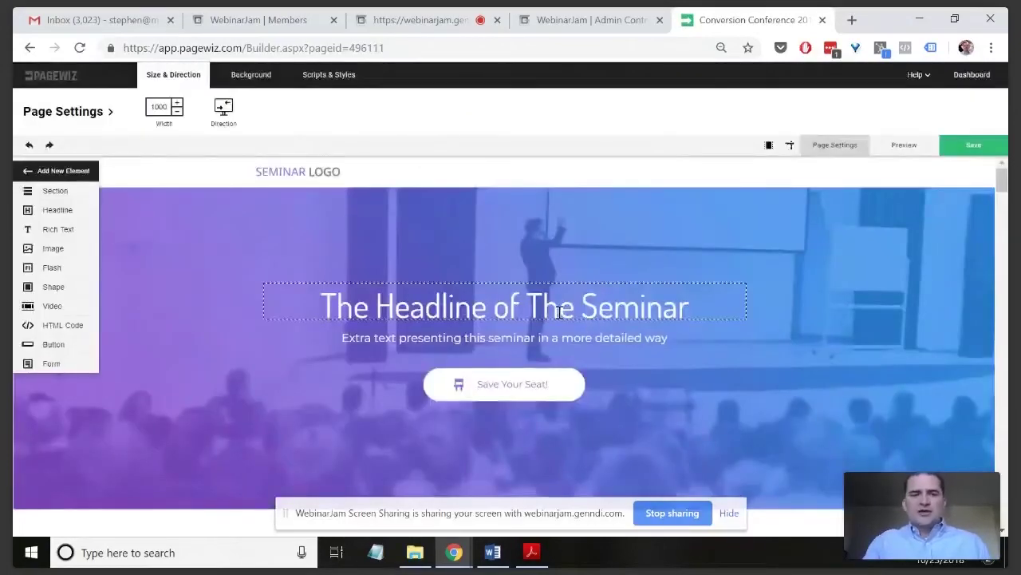
# - Replace the hero section's headline text with "Conversion Conference 2018"
pyautogui.doubleClick(529, 311)
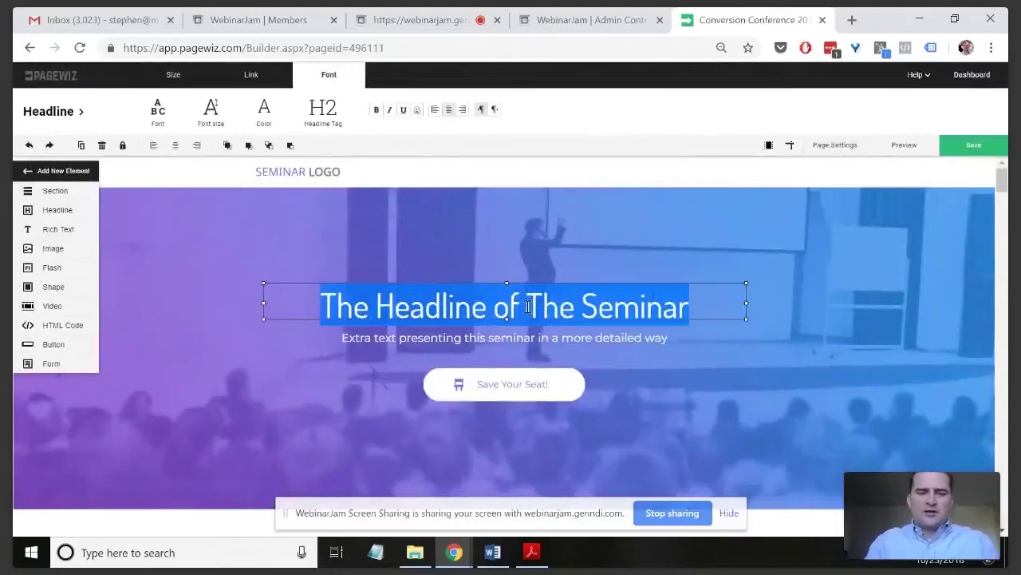
pyautogui.write('Conference')
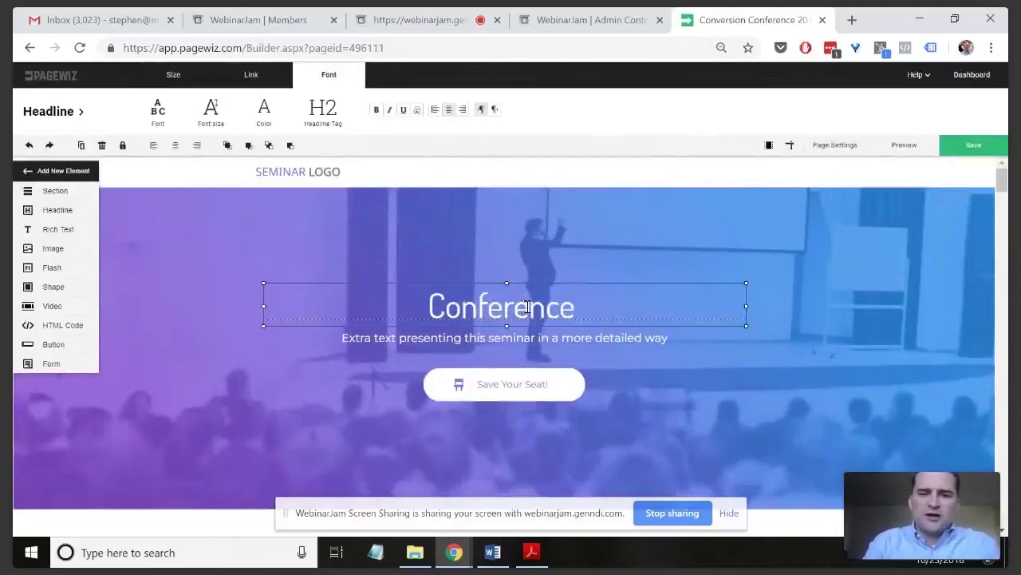
pyautogui.write(' Conversion ')
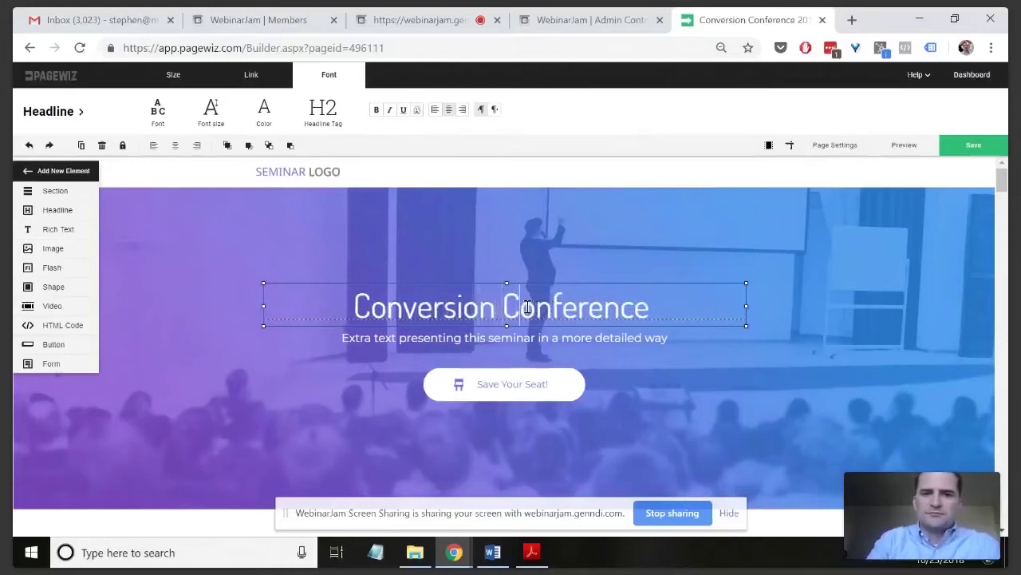
pyautogui.write(' 2018')
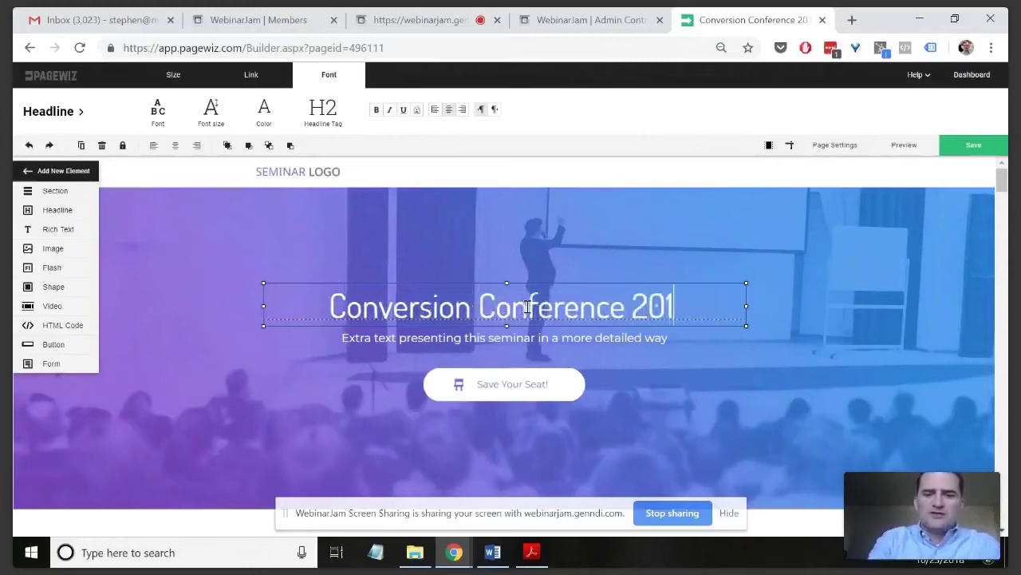
pyautogui.click(687, 392)
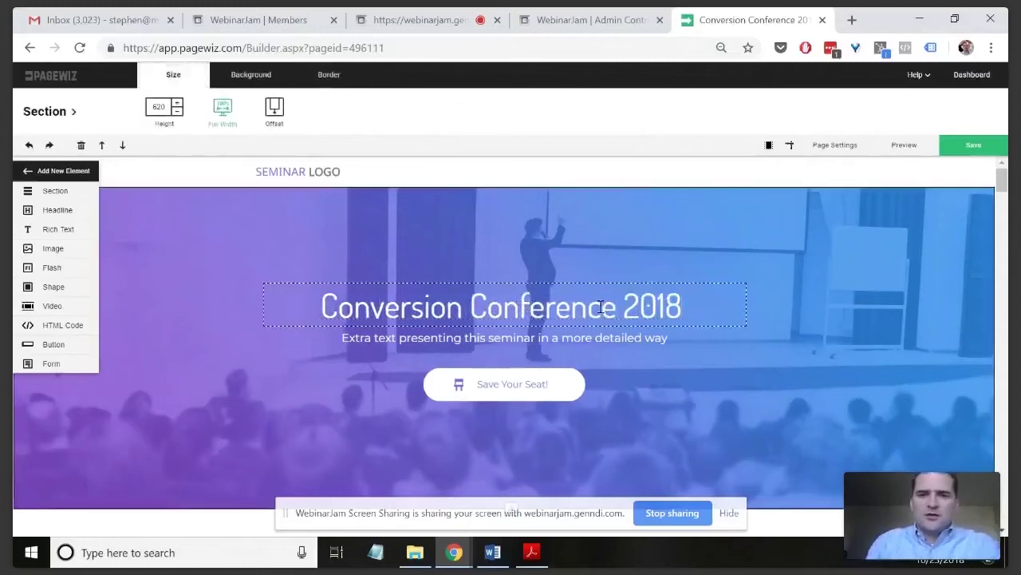
pyautogui.click(600, 307)
# - Change the fill colour of the "Save Your Seat!" button to bright yellow
pyautogui.click(492, 395)
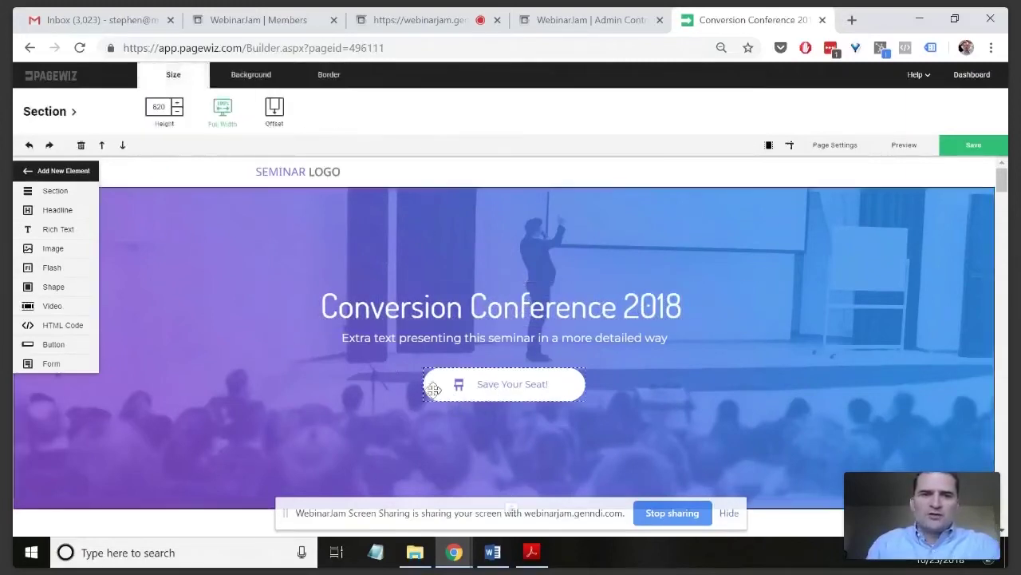
pyautogui.click(433, 388)
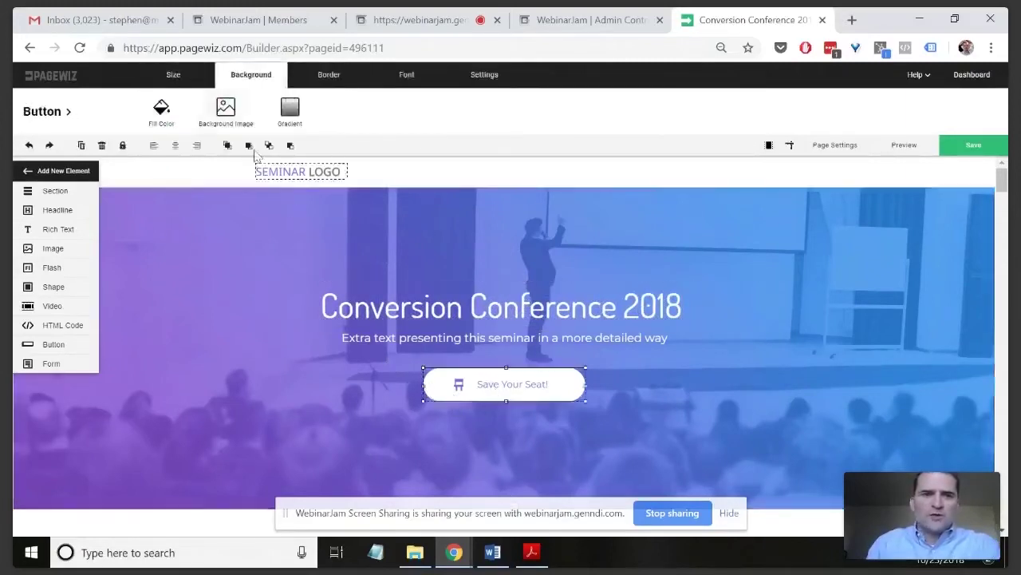
pyautogui.click(163, 116)
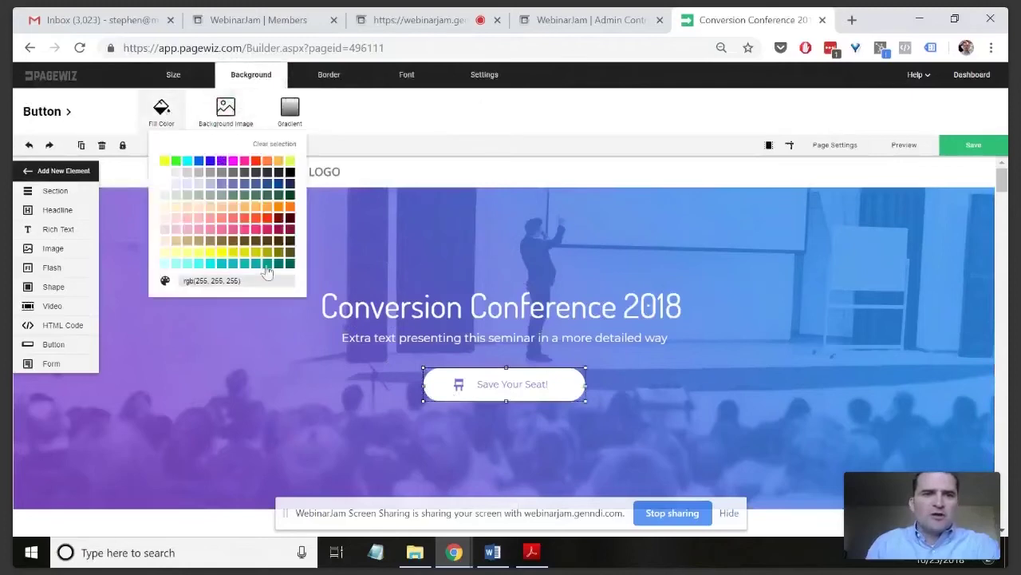
pyautogui.click(165, 161)
pyautogui.click(318, 417)
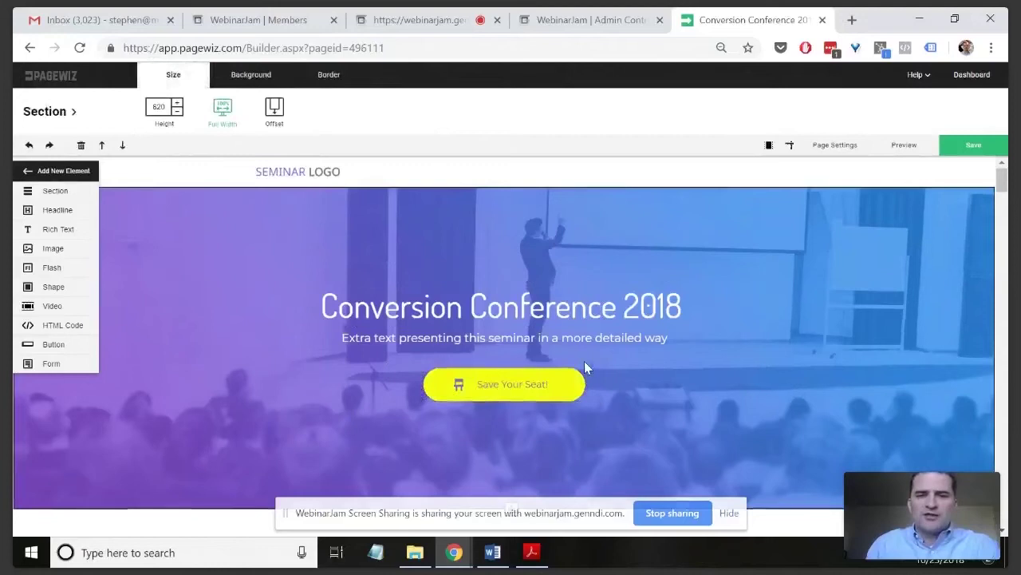
# - Save the landing page and leave the editor for the dashboard
pyautogui.scroll(-2, 585, 361)
pyautogui.scroll(3, 585, 361)
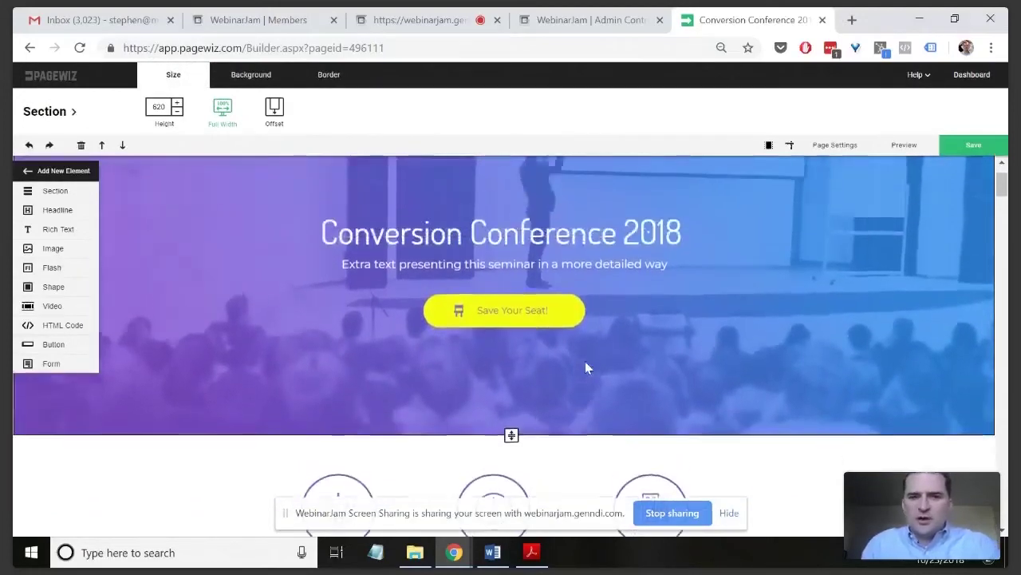
pyautogui.scroll(-15, 340, 391)
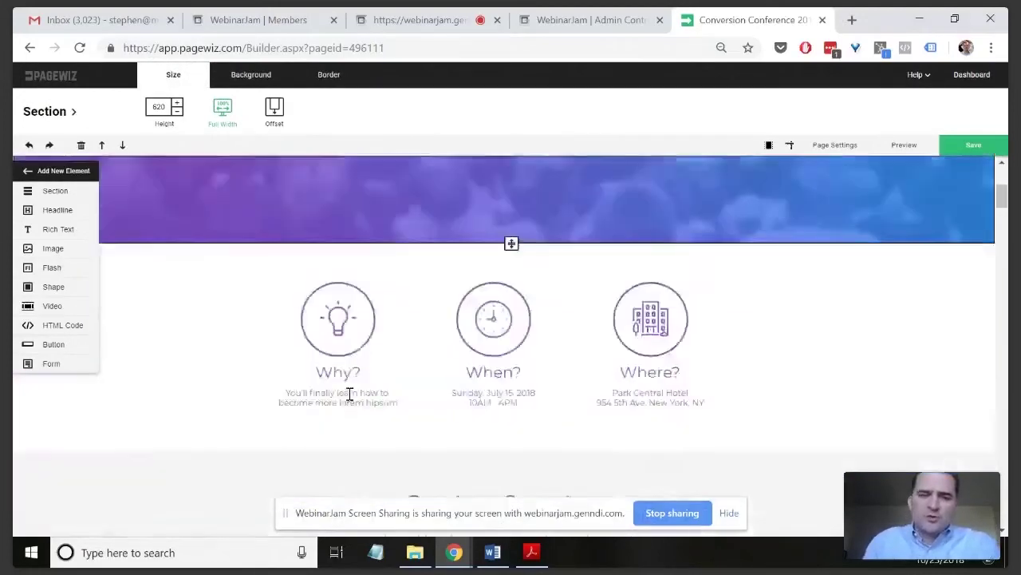
pyautogui.scroll(12, 351, 391)
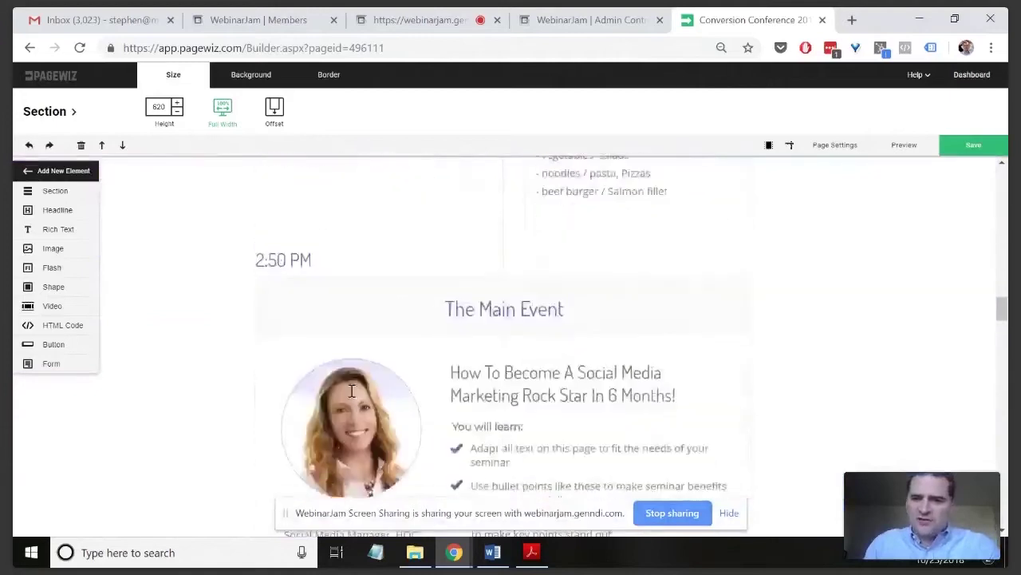
pyautogui.scroll(4, 349, 391)
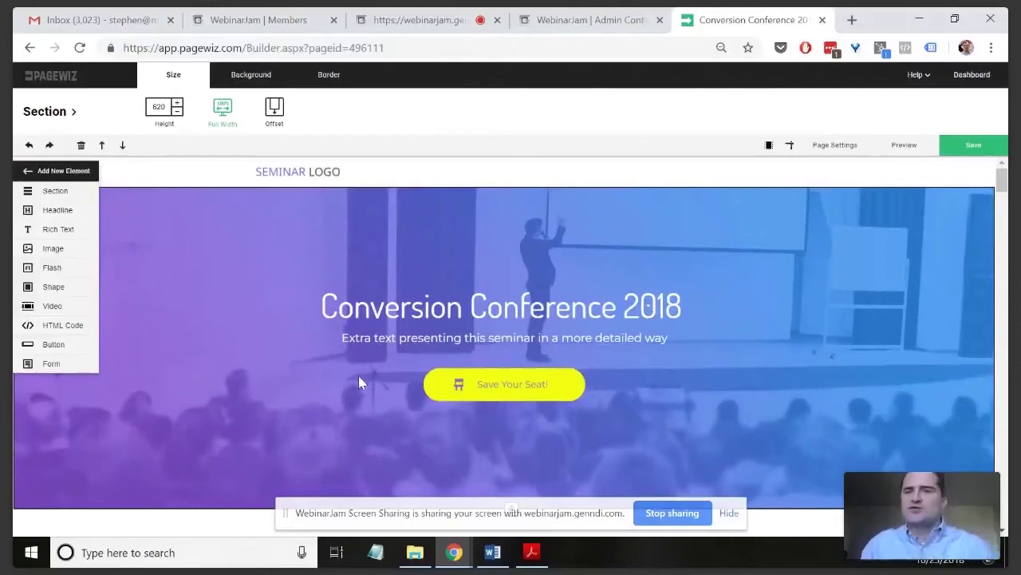
pyautogui.click(964, 149)
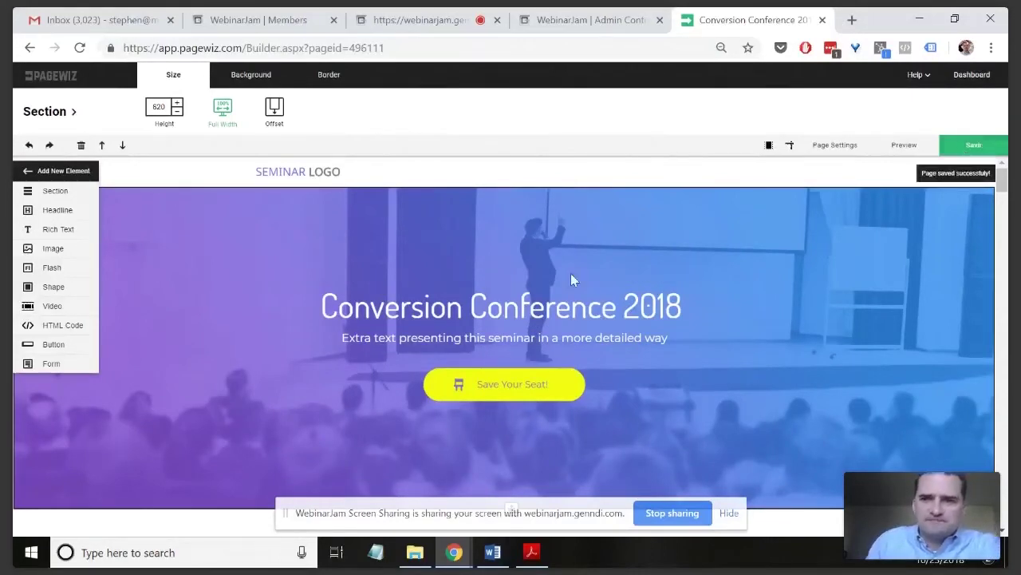
pyautogui.click(962, 78)
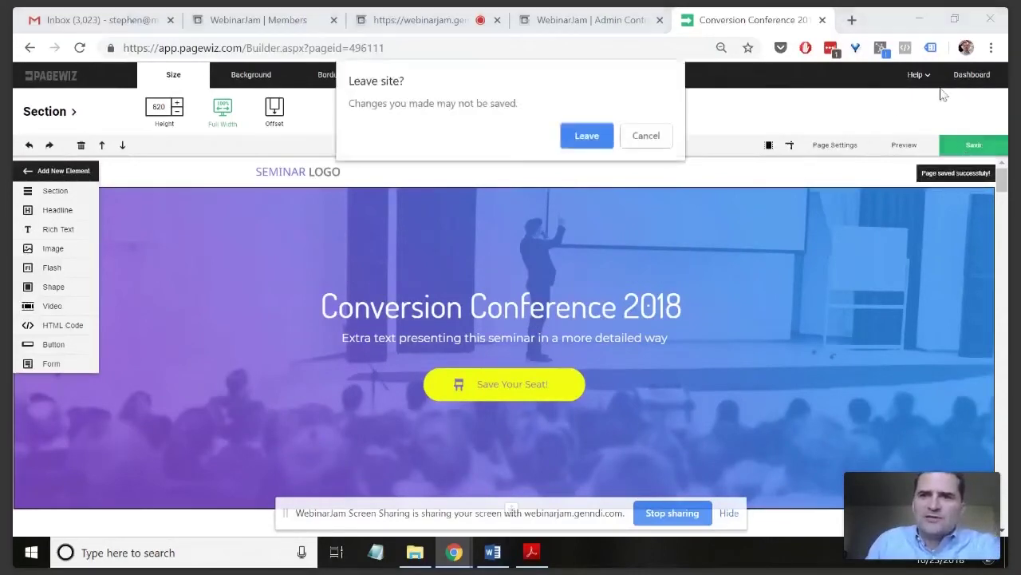
pyautogui.click(587, 138)
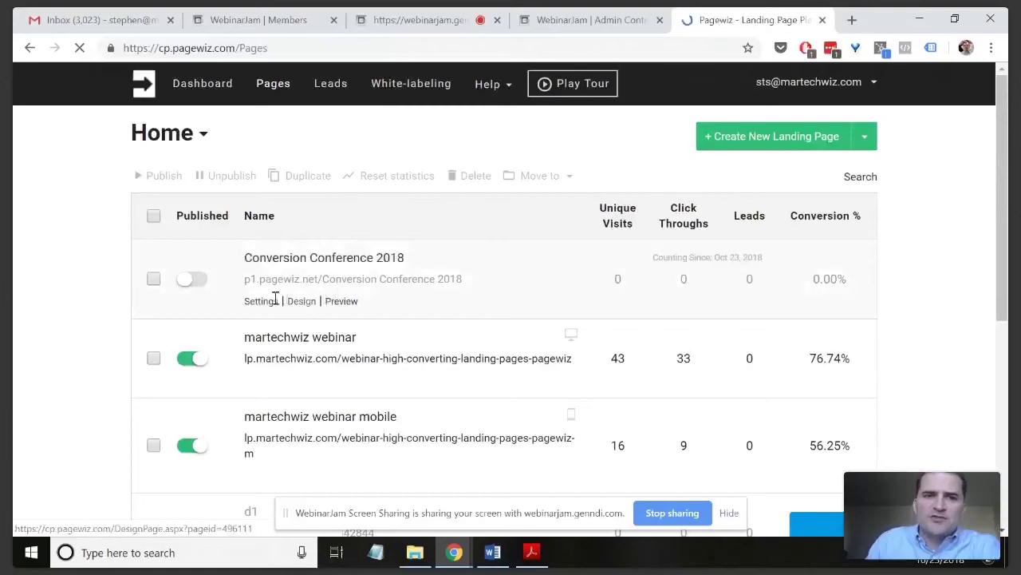
# - In the Conversion Conference 2018 page's A/B testing settings, add a new variant by duplicating Variant A of the current page
pyautogui.click(264, 301)
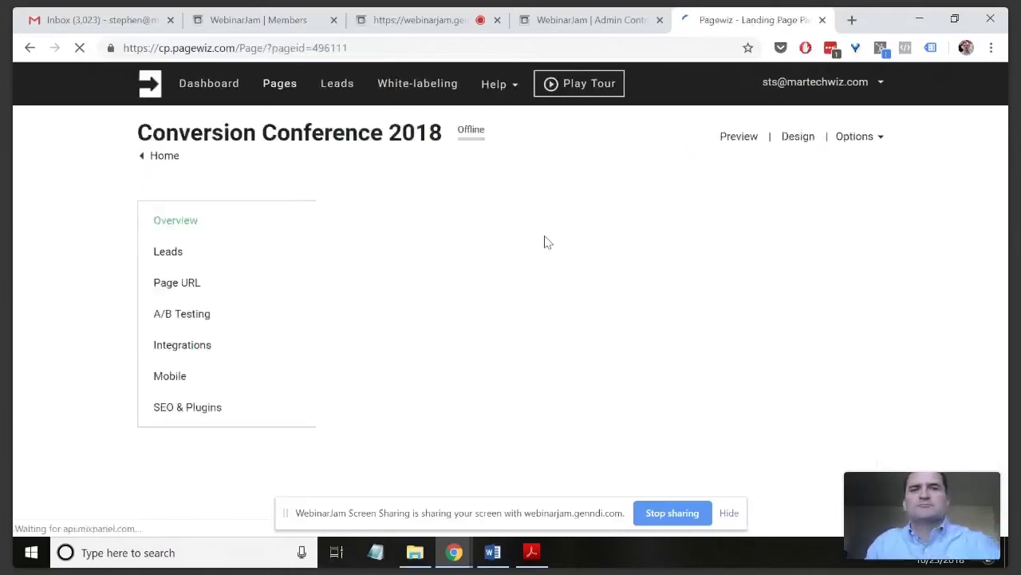
pyautogui.click(165, 319)
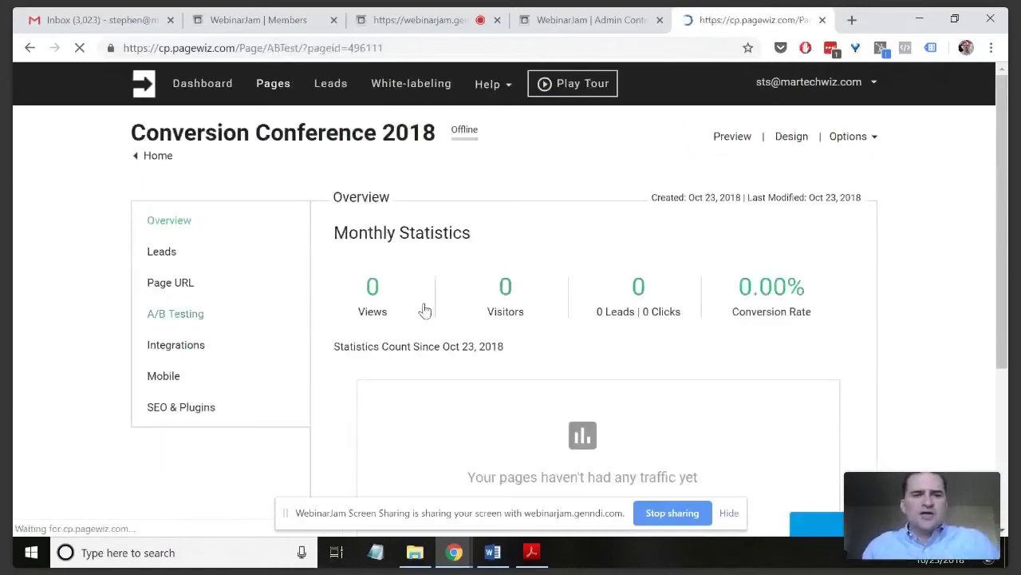
pyautogui.click(390, 241)
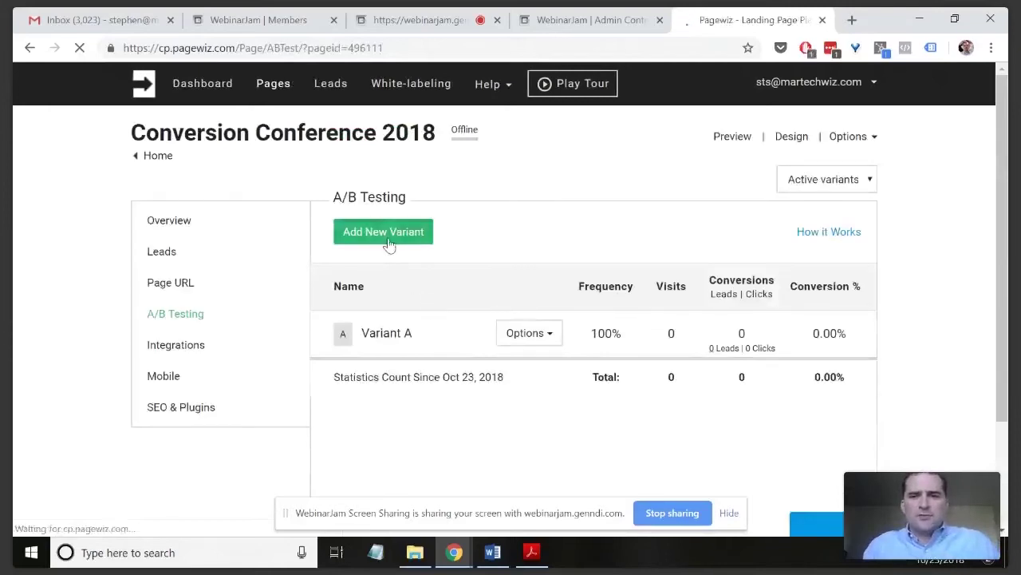
pyautogui.scroll(-2, 412, 404)
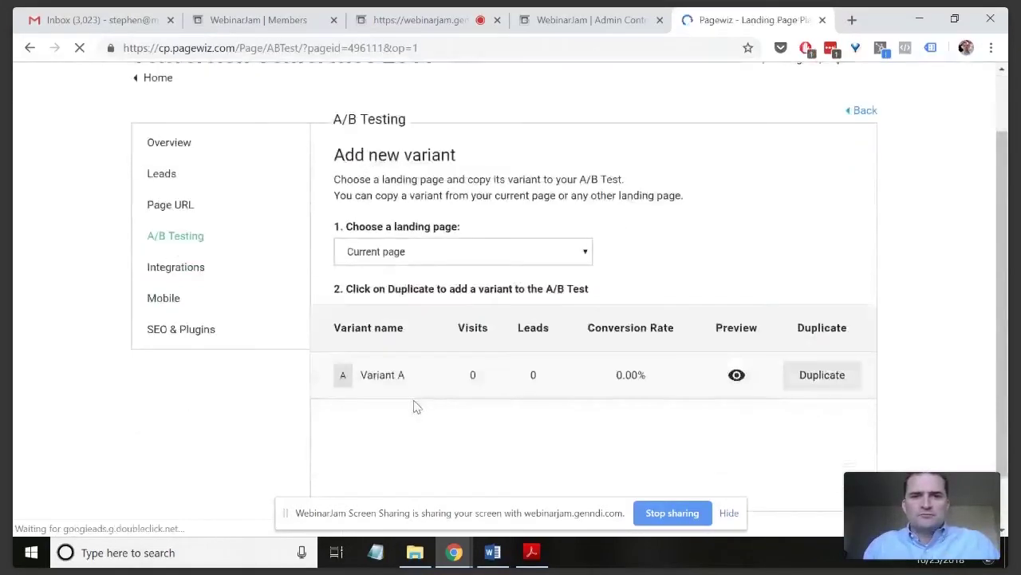
pyautogui.click(823, 371)
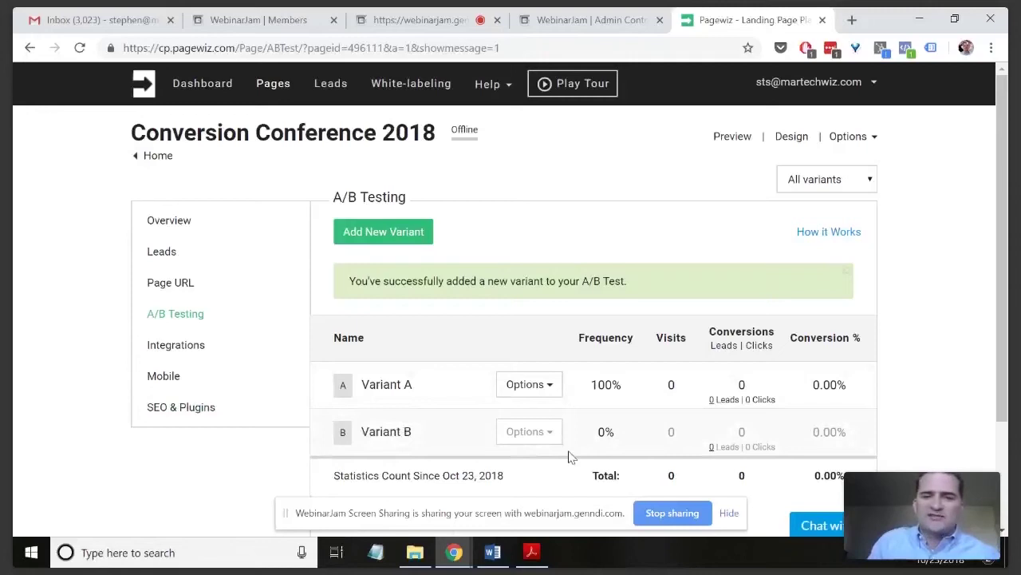
# - Set the frequency of Variant B to 50% and save it
pyautogui.scroll(-1, 549, 439)
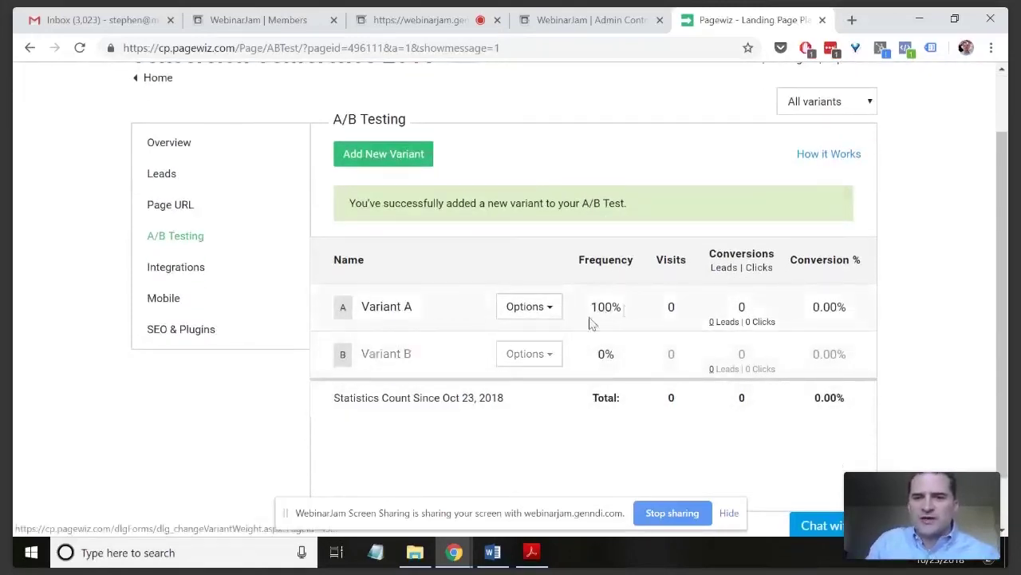
pyautogui.click(552, 355)
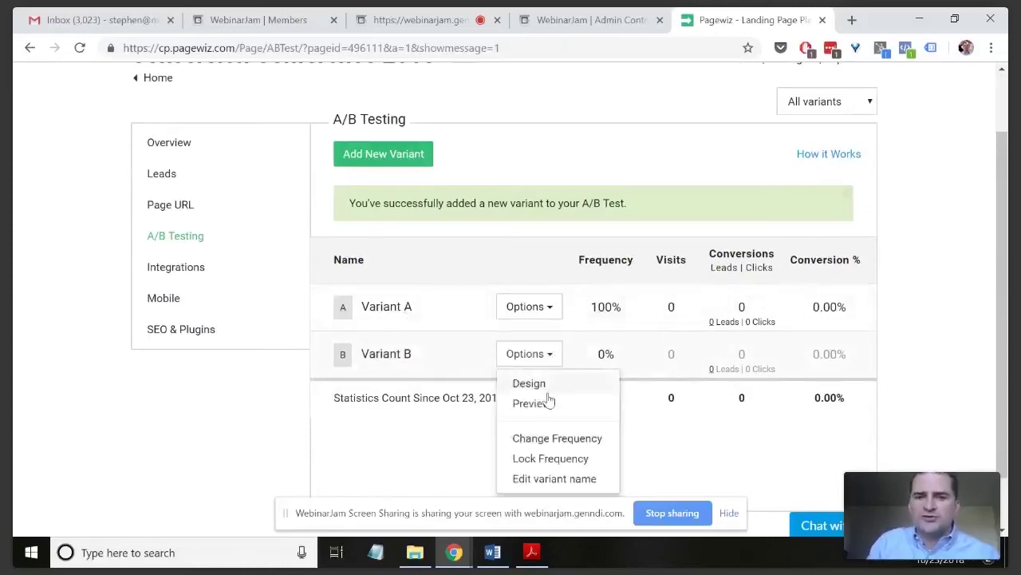
pyautogui.click(573, 440)
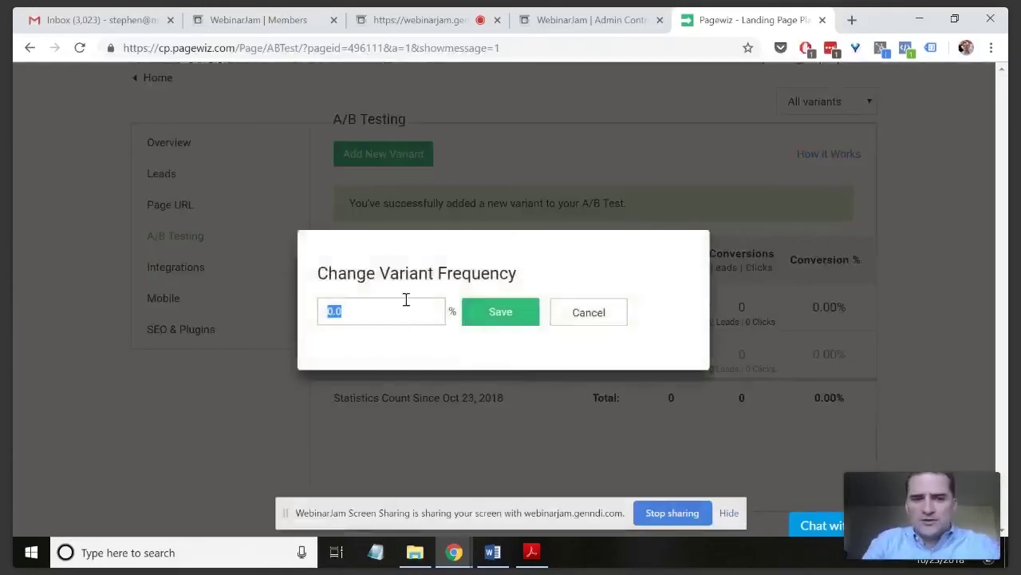
pyautogui.write('50')
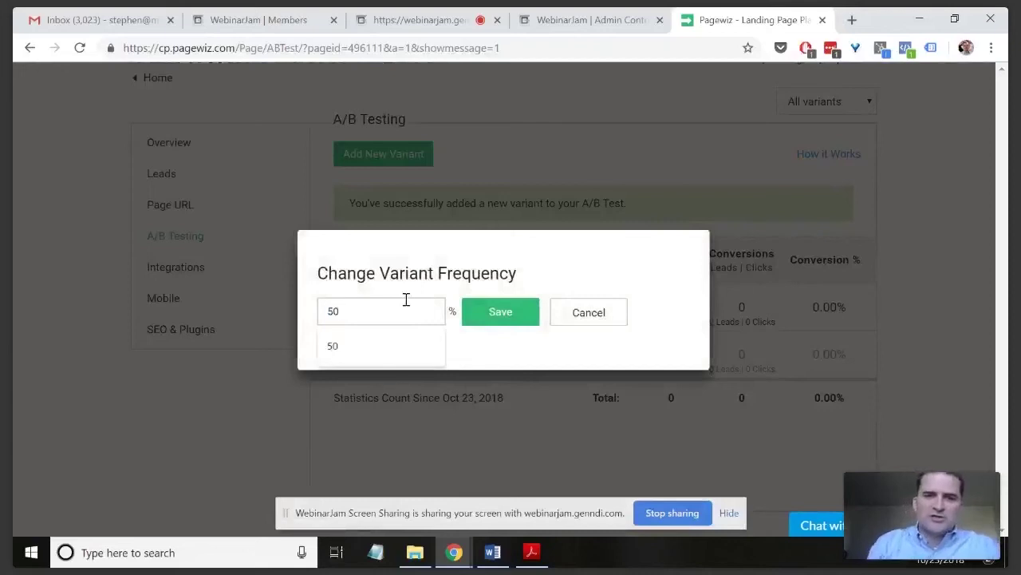
pyautogui.click(479, 313)
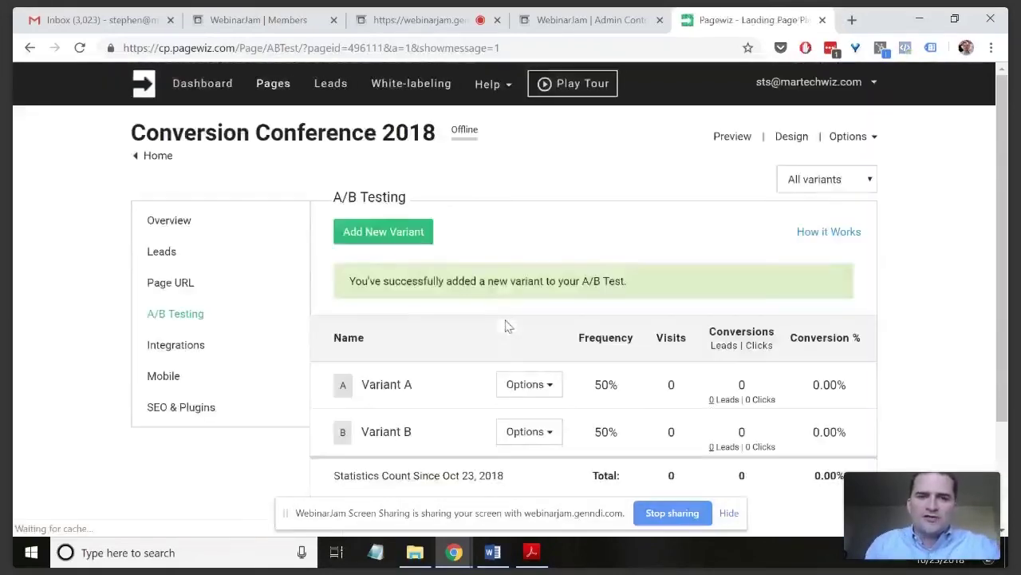
# - Open Variant B of the Conversion Conference 2018 page in the design editor
pyautogui.scroll(-1, 486, 391)
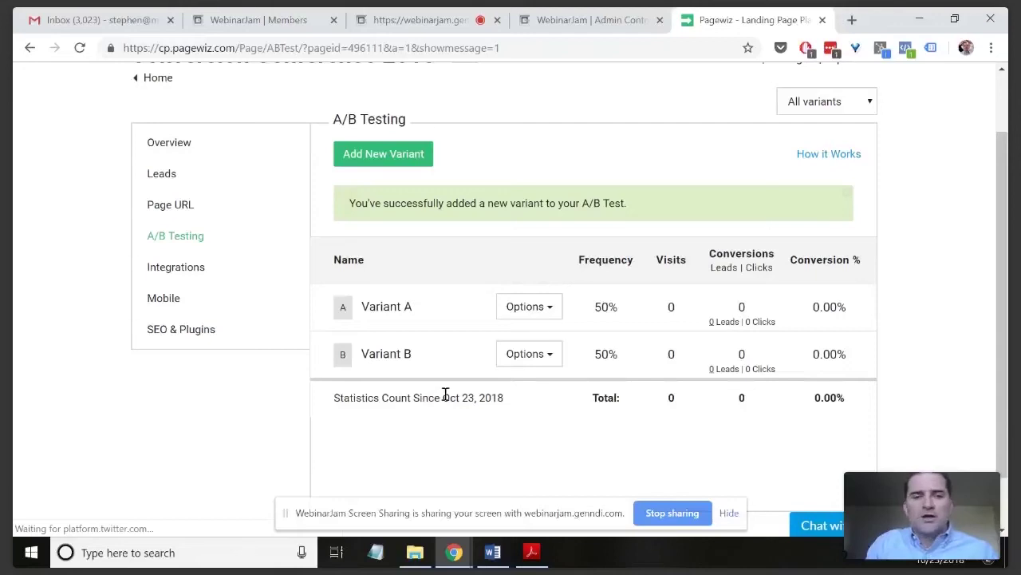
pyautogui.scroll(1, 445, 396)
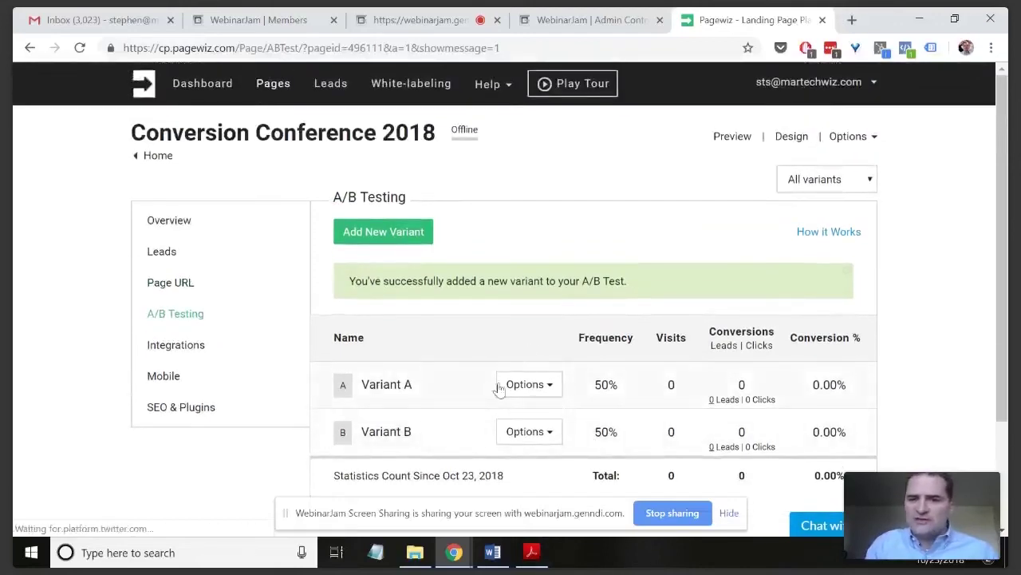
pyautogui.scroll(-1, 492, 441)
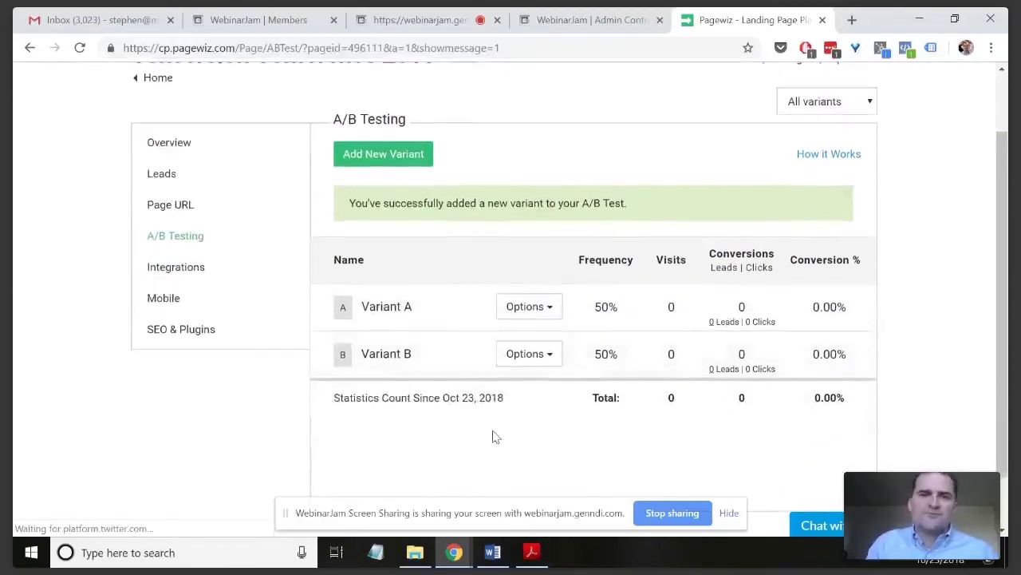
pyautogui.click(530, 353)
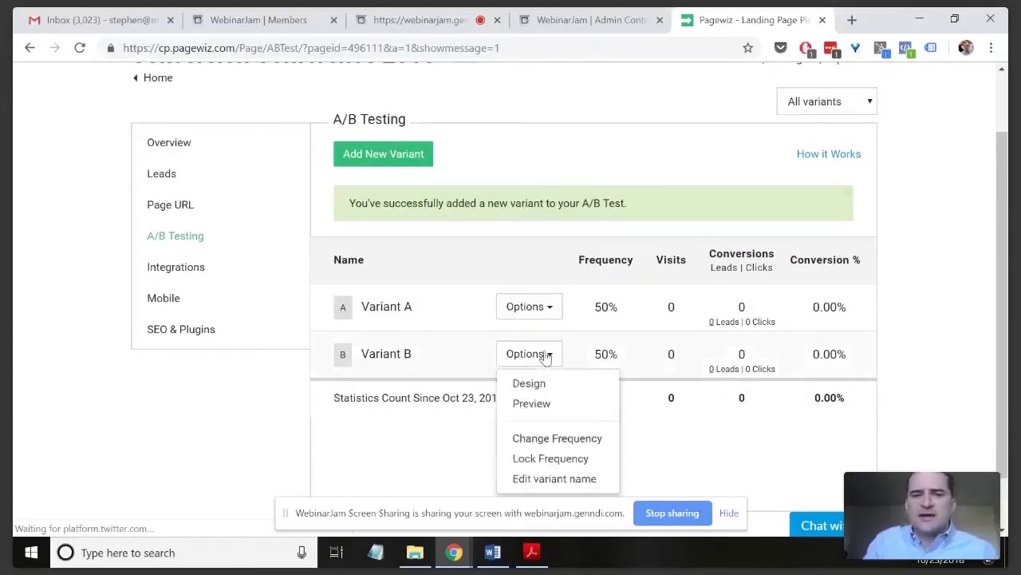
pyautogui.click(557, 437)
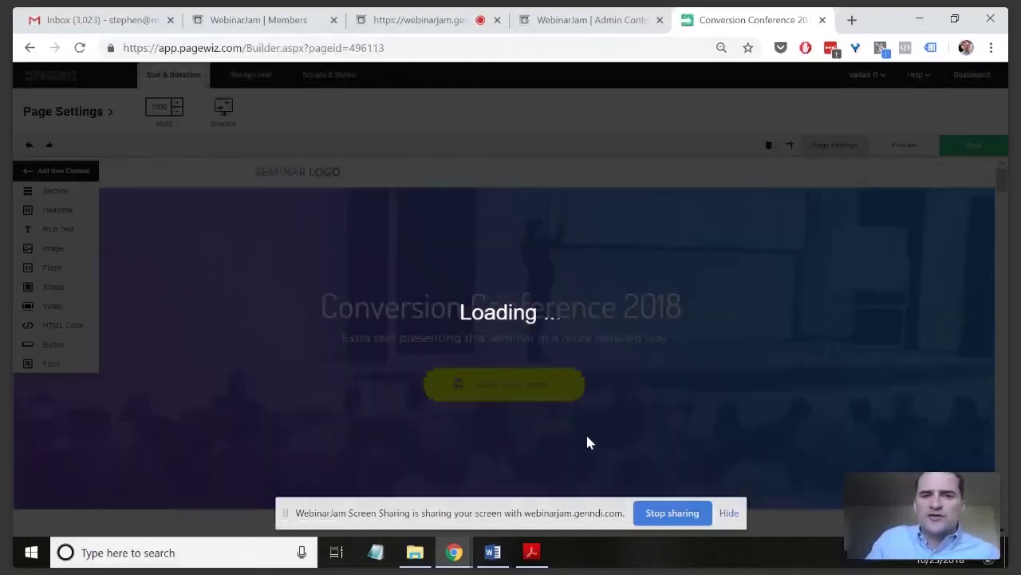
# - Add a new full-width section directly below the hero banner and fill its background with black
pyautogui.scroll(-2, 588, 441)
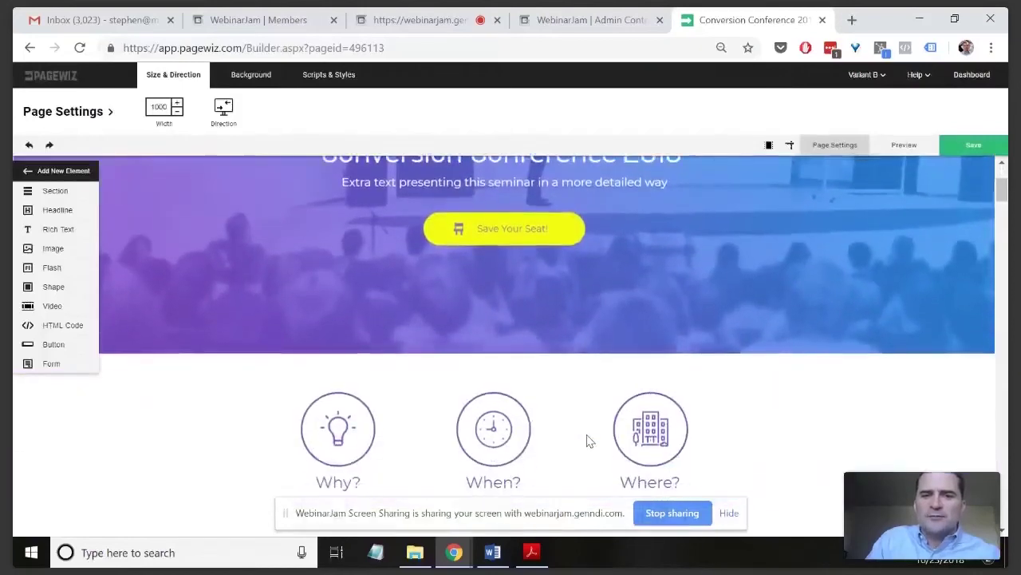
pyautogui.scroll(1, 506, 377)
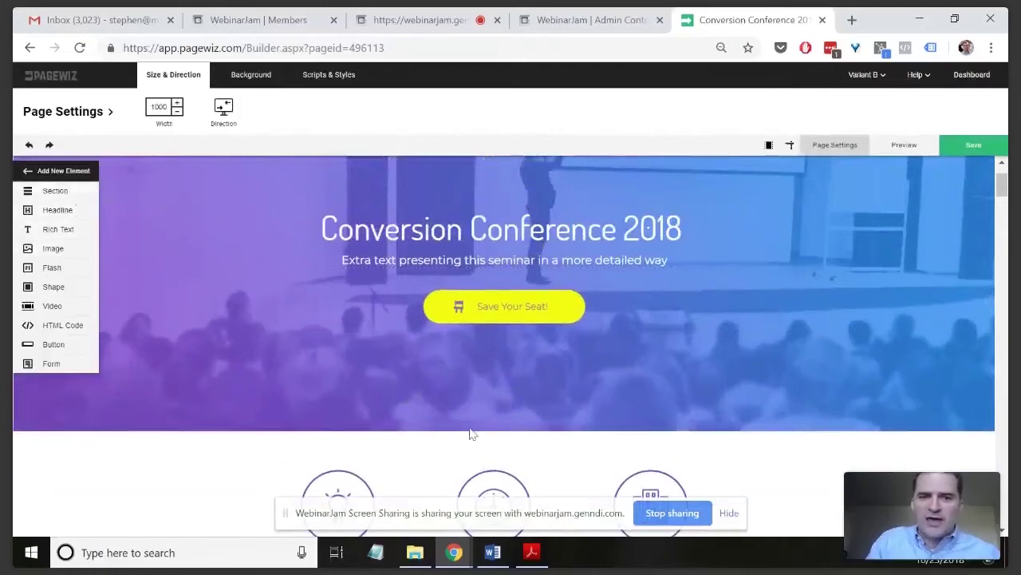
pyautogui.scroll(-2, 471, 433)
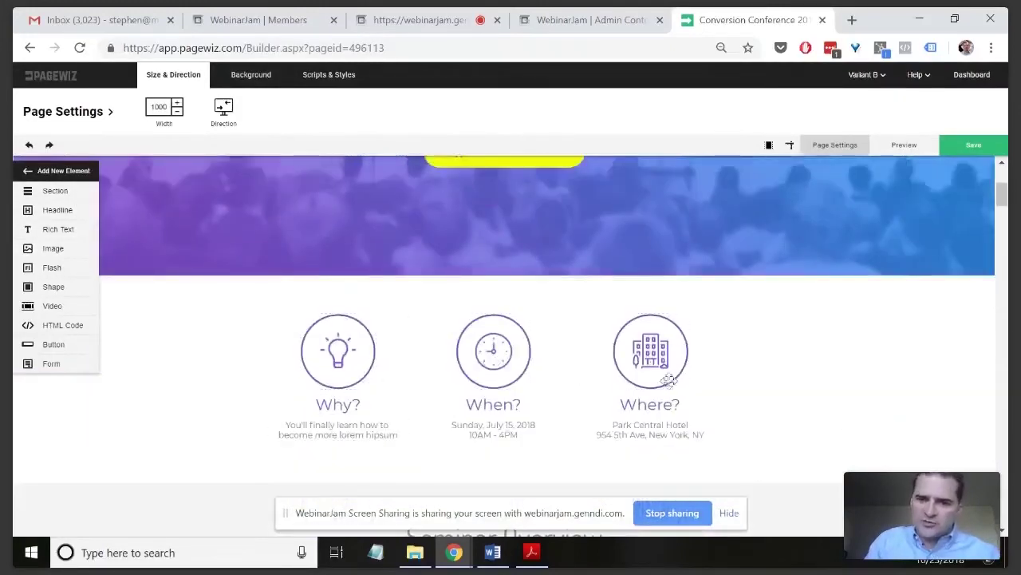
pyautogui.scroll(1, 202, 341)
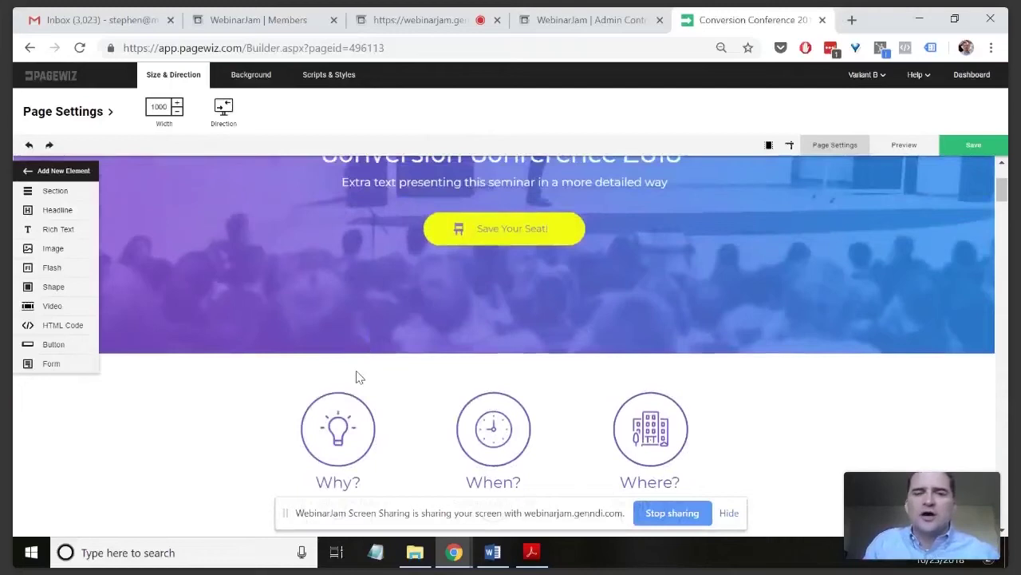
pyautogui.moveTo(50, 192); pyautogui.dragTo(468, 379)
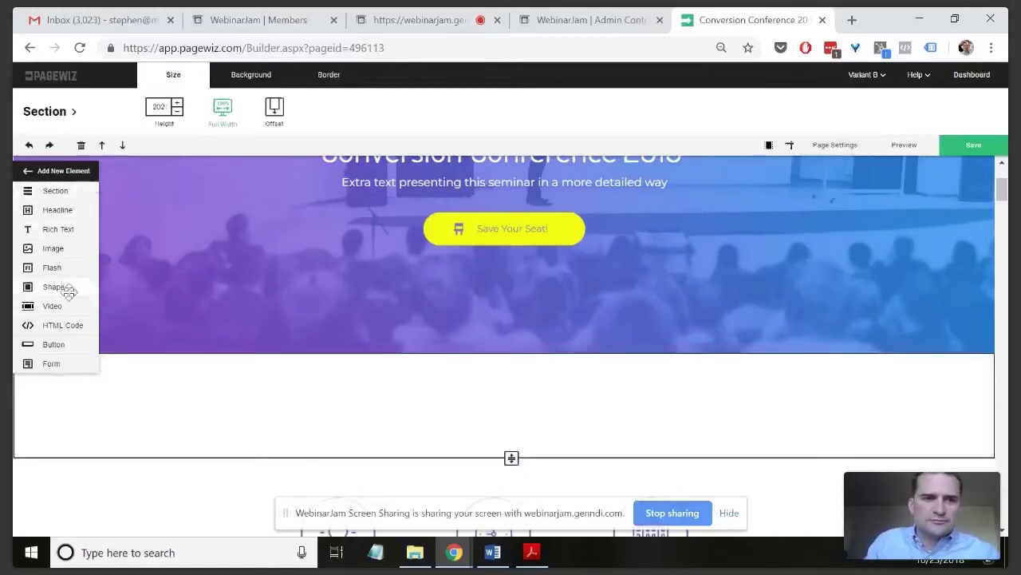
pyautogui.click(262, 73)
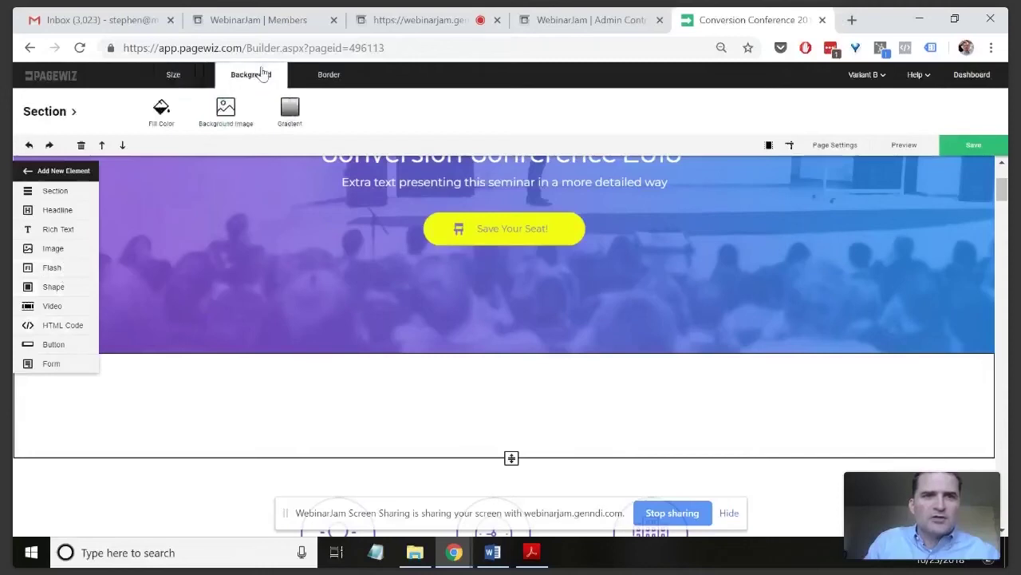
pyautogui.click(161, 110)
pyautogui.click(291, 173)
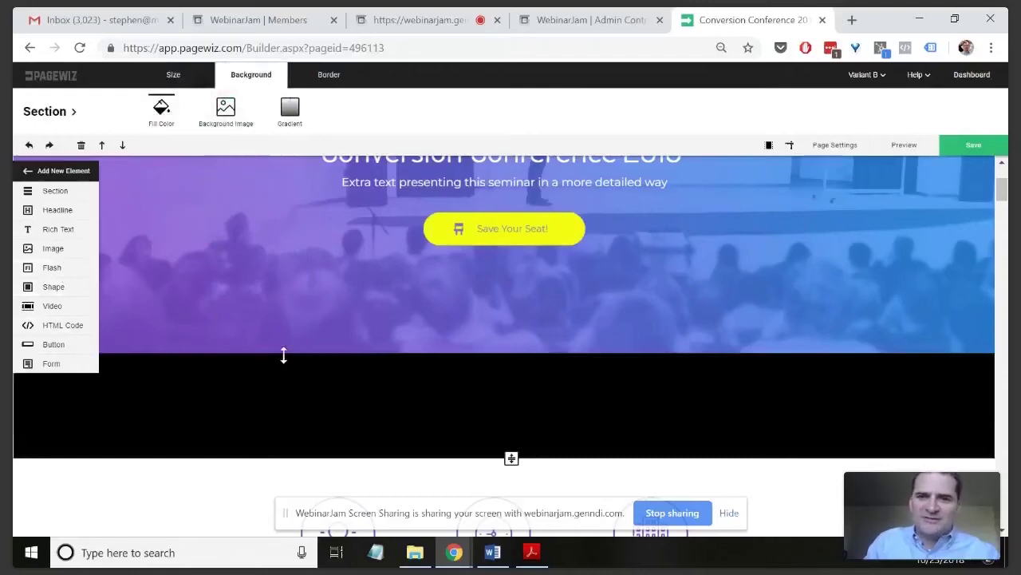
# - Insert the Forbes logo from the media library into the black section and scale it to about 344 by 106
pyautogui.moveTo(53, 248); pyautogui.dragTo(438, 422)
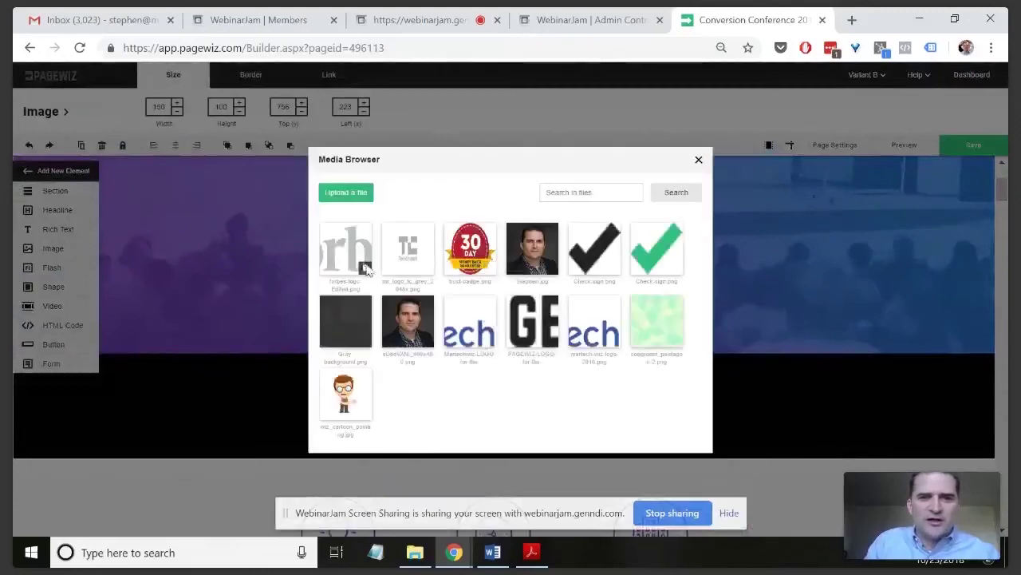
pyautogui.click(365, 270)
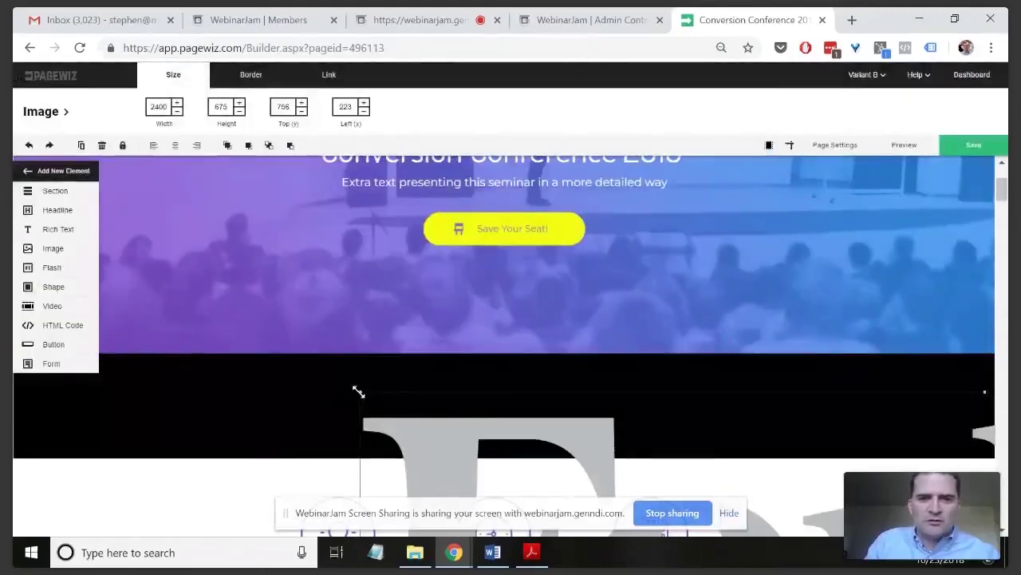
pyautogui.moveTo(804, 471); pyautogui.dragTo(222, 235)
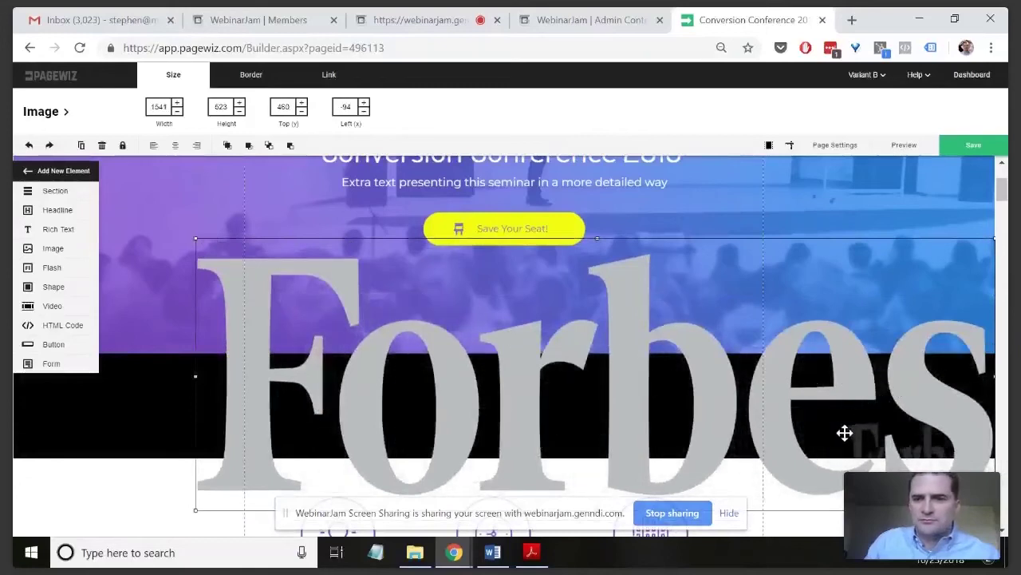
pyautogui.hotkey('ctrl', 'z')
pyautogui.moveTo(778, 471); pyautogui.dragTo(393, 406)
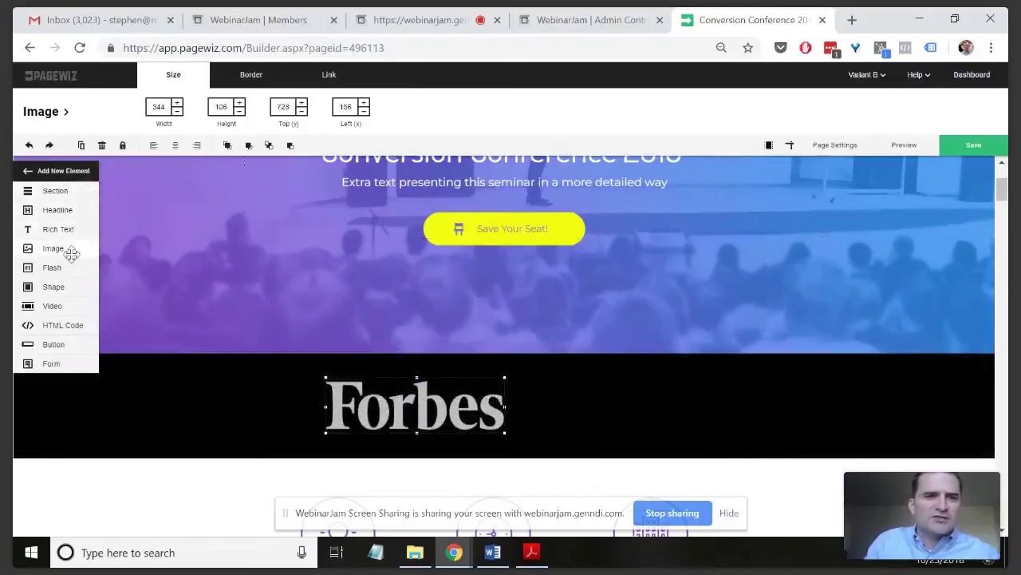
# - Insert the TechCrunch logo beside the Forbes logo in the black section and scale it to about 258 by 154
pyautogui.moveTo(60, 252); pyautogui.dragTo(703, 398)
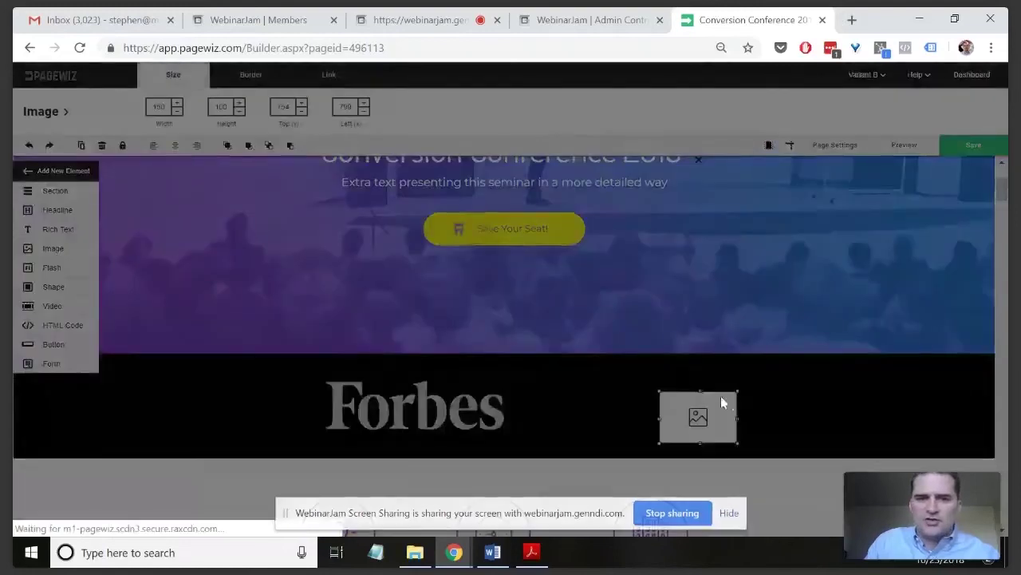
pyautogui.click(411, 260)
pyautogui.moveTo(745, 391); pyautogui.dragTo(346, 221)
pyautogui.moveTo(670, 359); pyautogui.dragTo(670, 442)
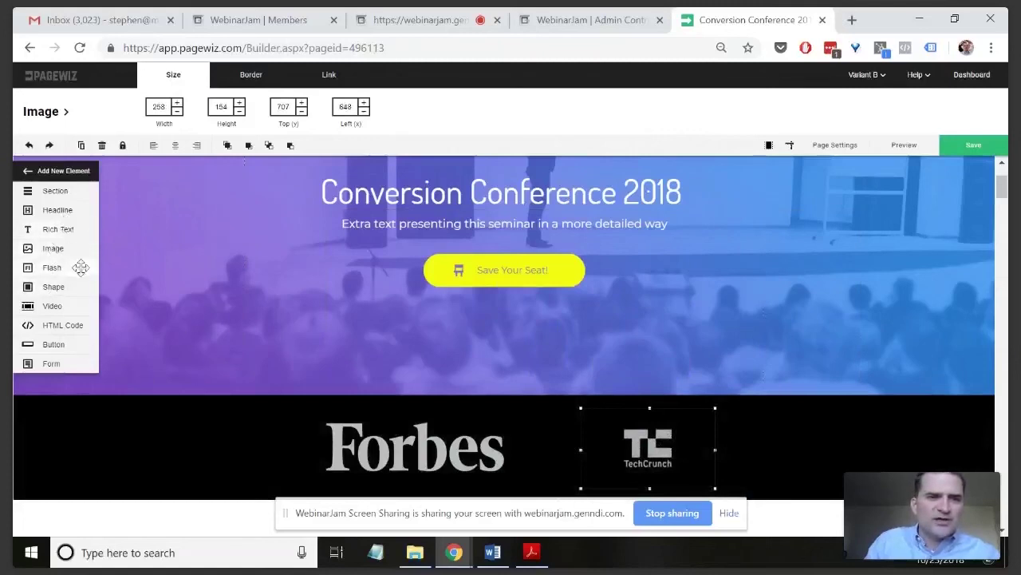
# - Add a rich text element ahead of the Forbes logo and replace its placeholder text with "As seen in:"
pyautogui.moveTo(72, 229); pyautogui.dragTo(215, 423)
pyautogui.hotkey('ctrl', 'a')
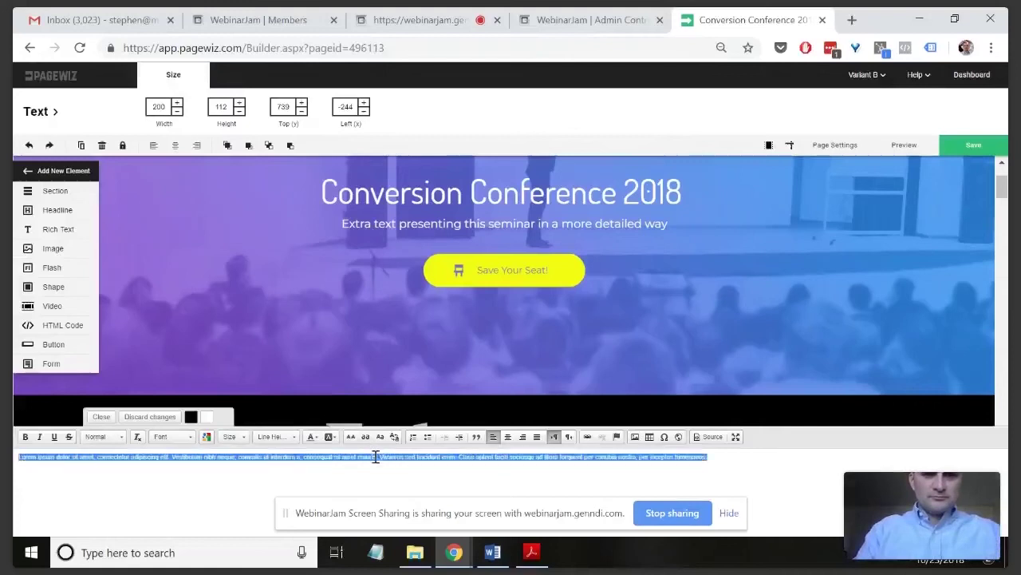
pyautogui.press('Delete')
pyautogui.write('As seen in')
# - Format the "As seen in:" text as Heading 1 in gray and position it before the logos in the black section
pyautogui.hotkey('ctrl', 'a')
pyautogui.click(118, 436)
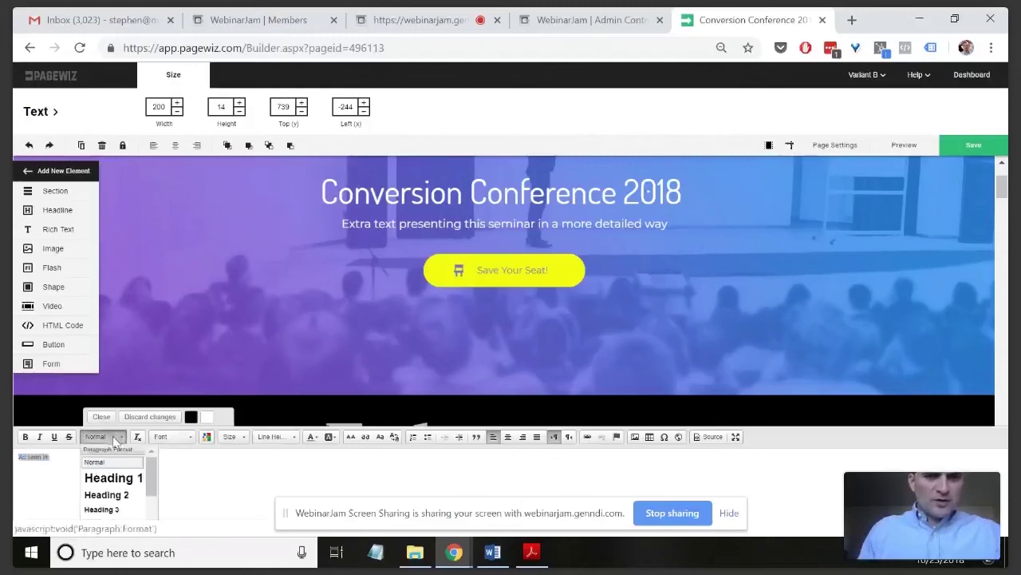
pyautogui.click(117, 479)
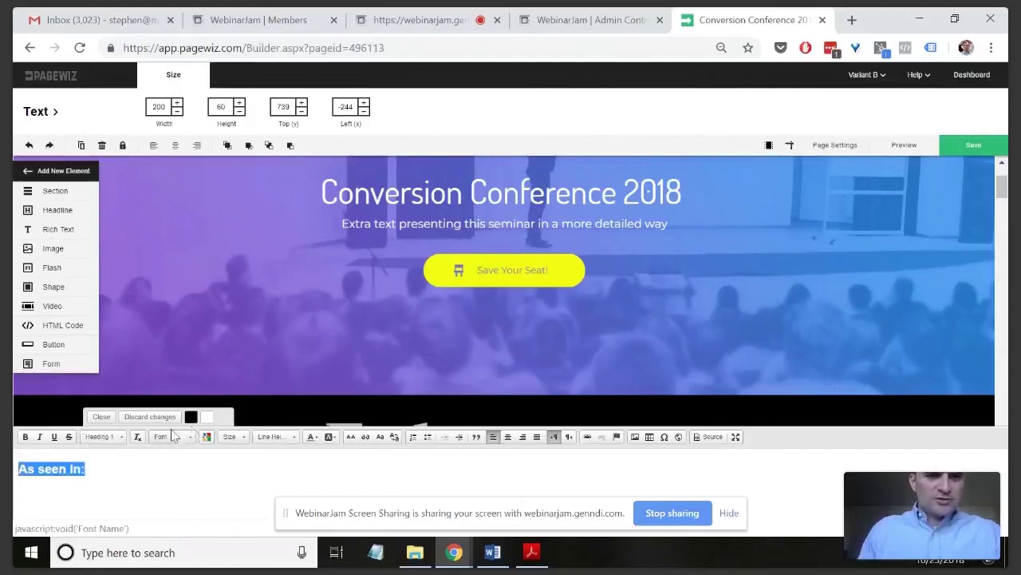
pyautogui.click(313, 437)
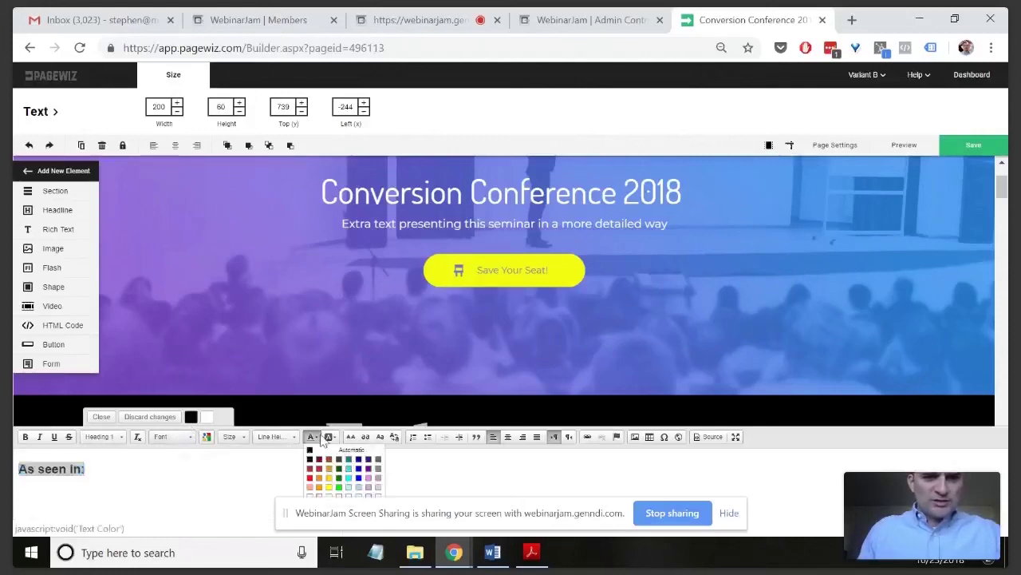
pyautogui.click(375, 485)
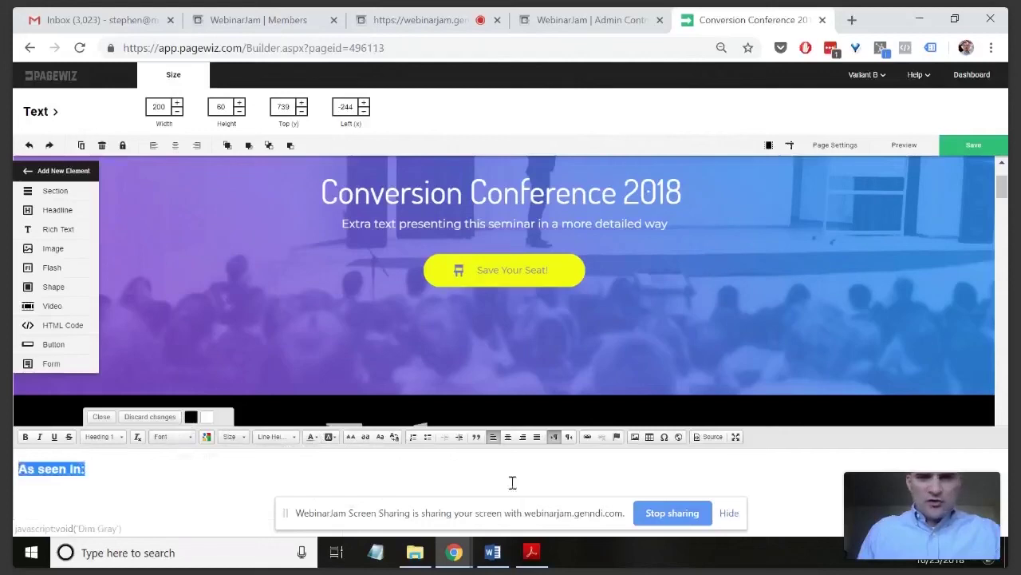
pyautogui.click(110, 417)
pyautogui.moveTo(198, 449); pyautogui.dragTo(236, 448)
# - Shrink the Forbes logo to about 312 by 73, centre it vertically in the black section, and save Variant B
pyautogui.click(435, 443)
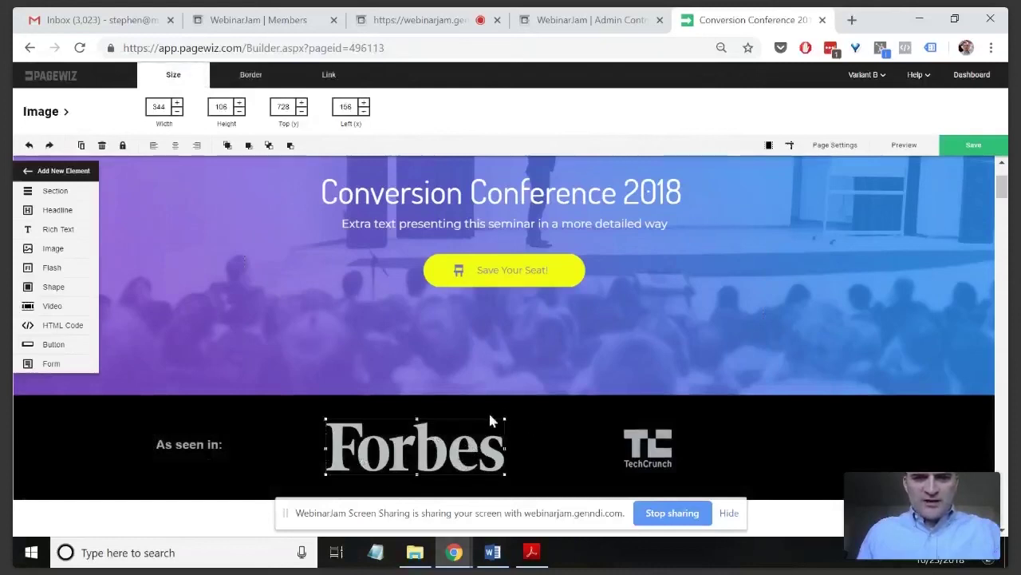
pyautogui.moveTo(505, 418); pyautogui.dragTo(480, 444)
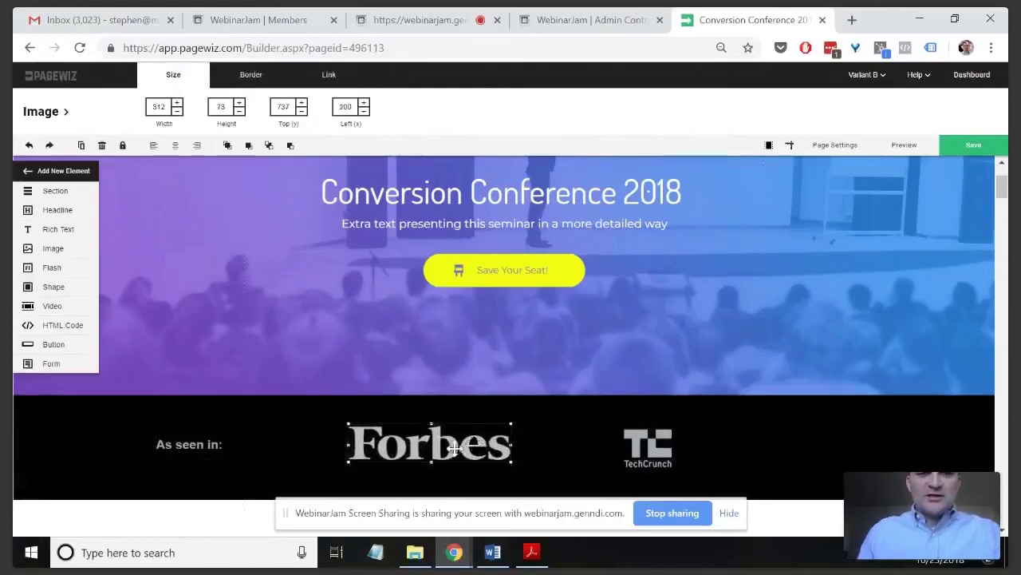
pyautogui.scroll(1, 300, 447)
pyautogui.scroll(1, 300, 455)
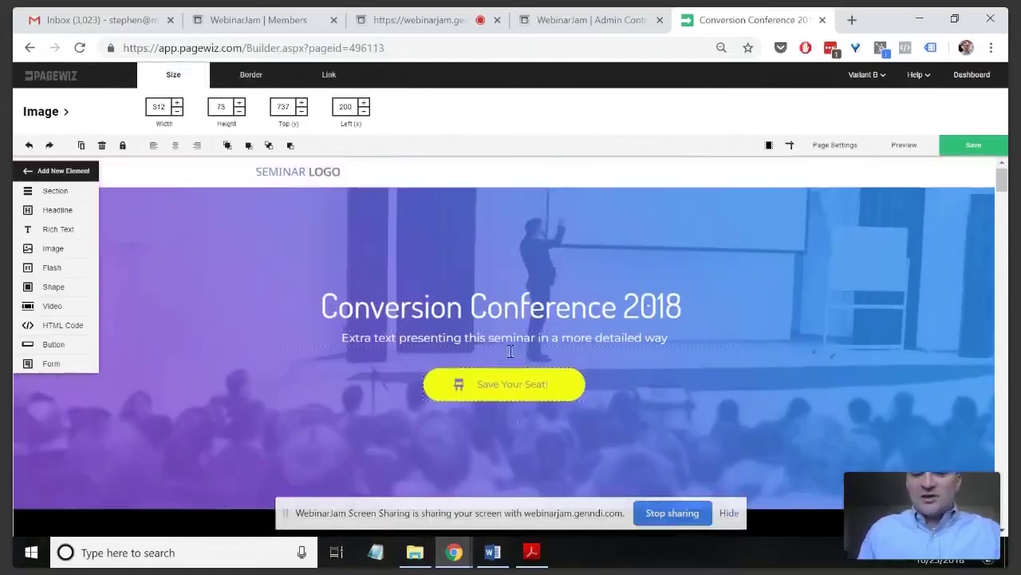
pyautogui.scroll(-2, 300, 424)
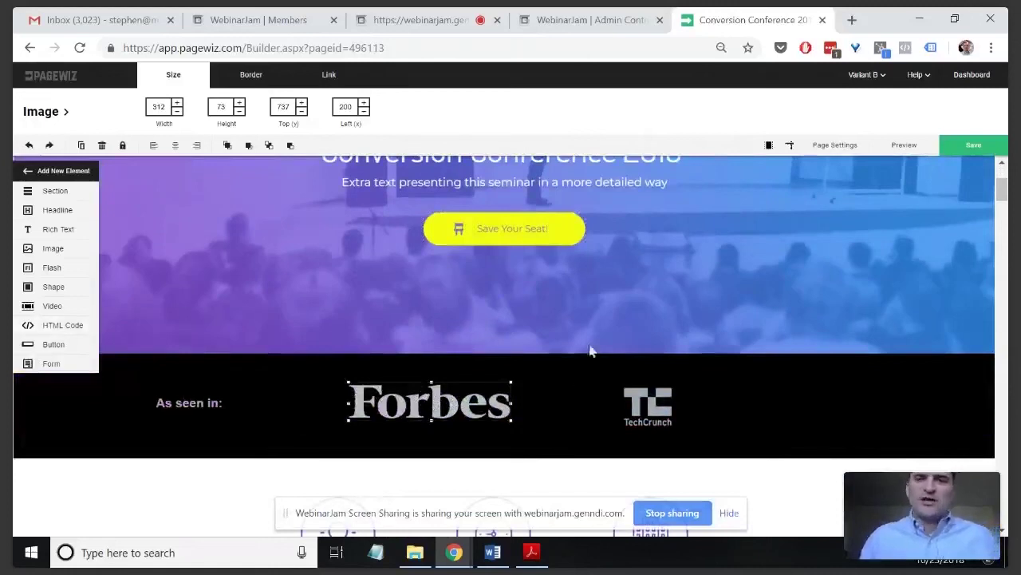
pyautogui.click(972, 145)
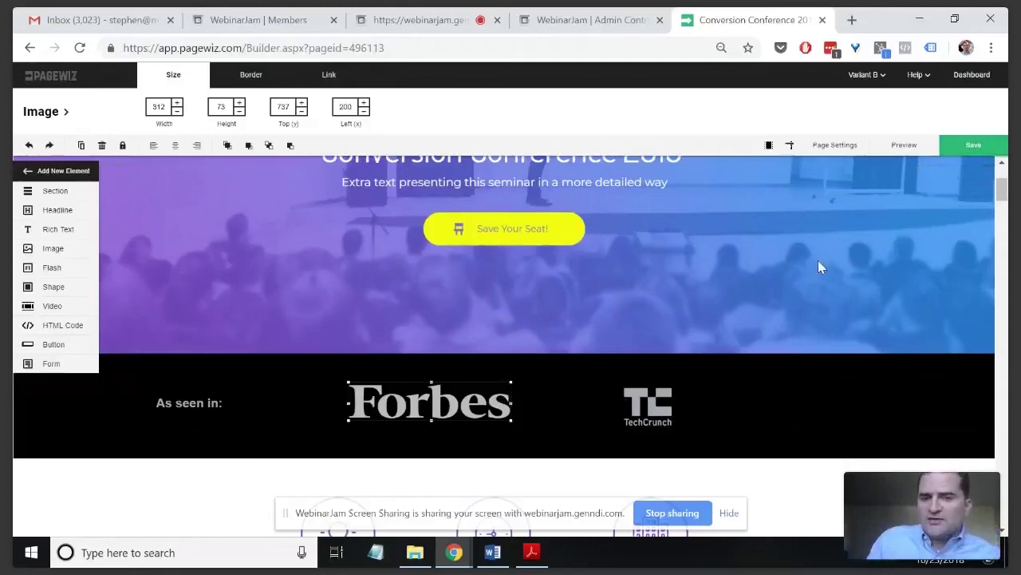
# - Switch the editor to Variant A and look over its hero area and the content below for comparison
pyautogui.moveTo(866, 74)
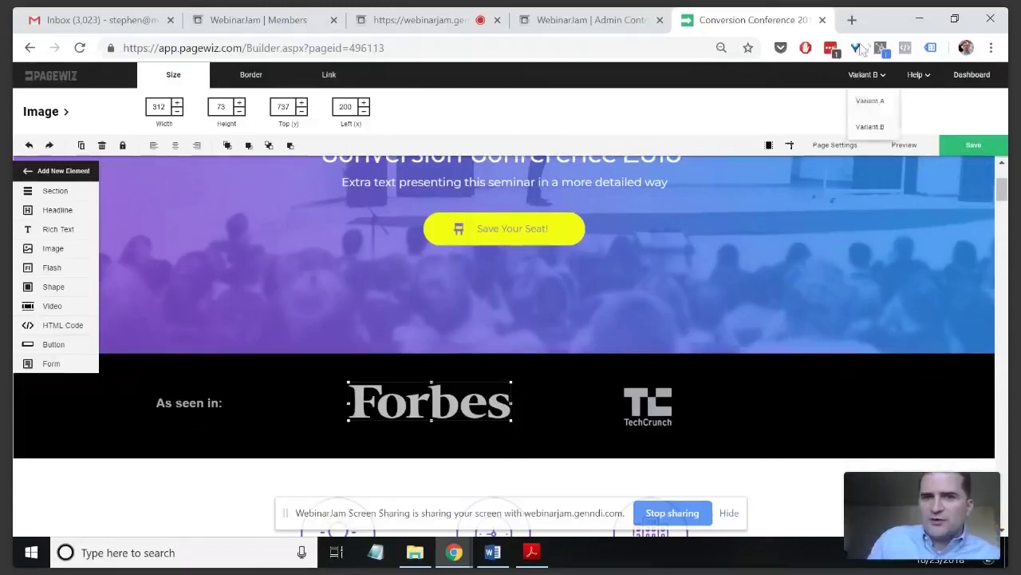
pyautogui.click(871, 100)
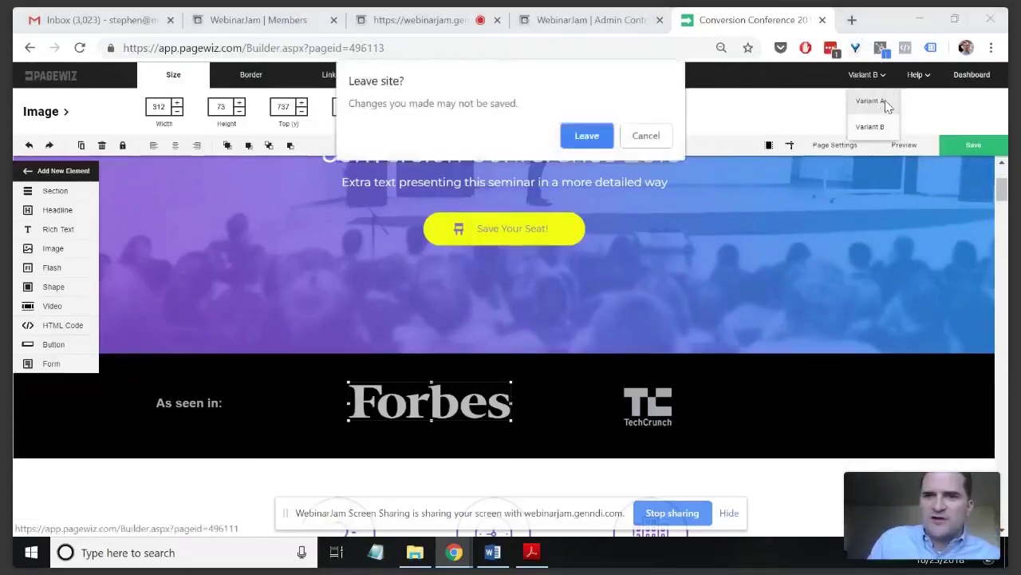
pyautogui.click(589, 135)
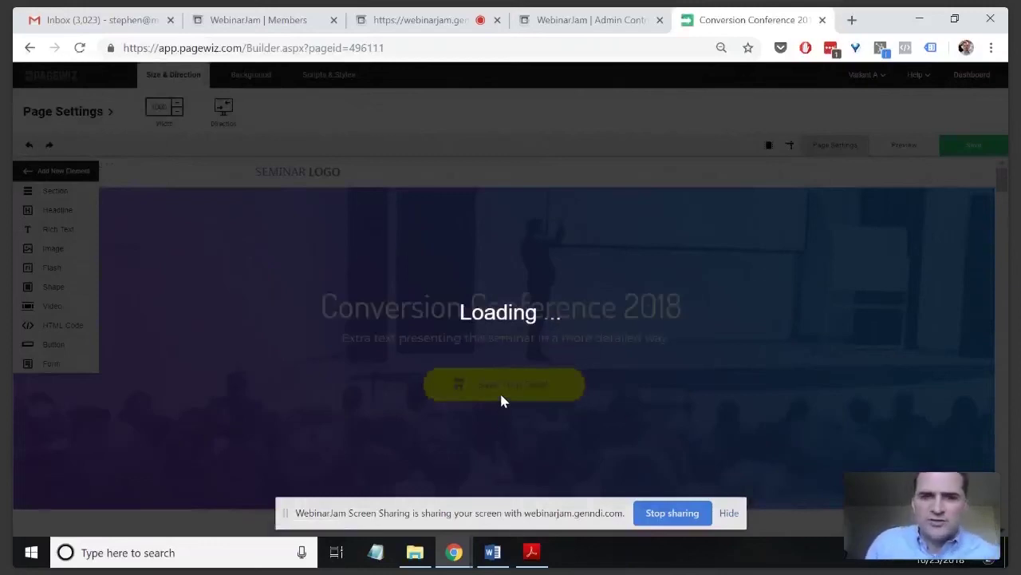
pyautogui.scroll(-4, 499, 395)
pyautogui.scroll(2, 499, 399)
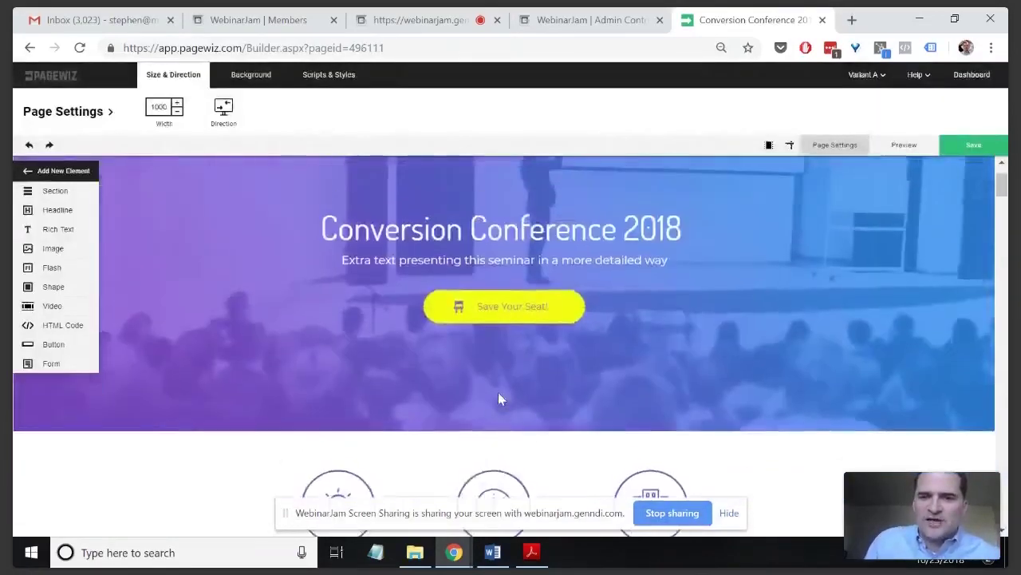
pyautogui.scroll(1, 499, 399)
# - Switch the editor back to Variant B and agree to leave the current page
pyautogui.click(865, 75)
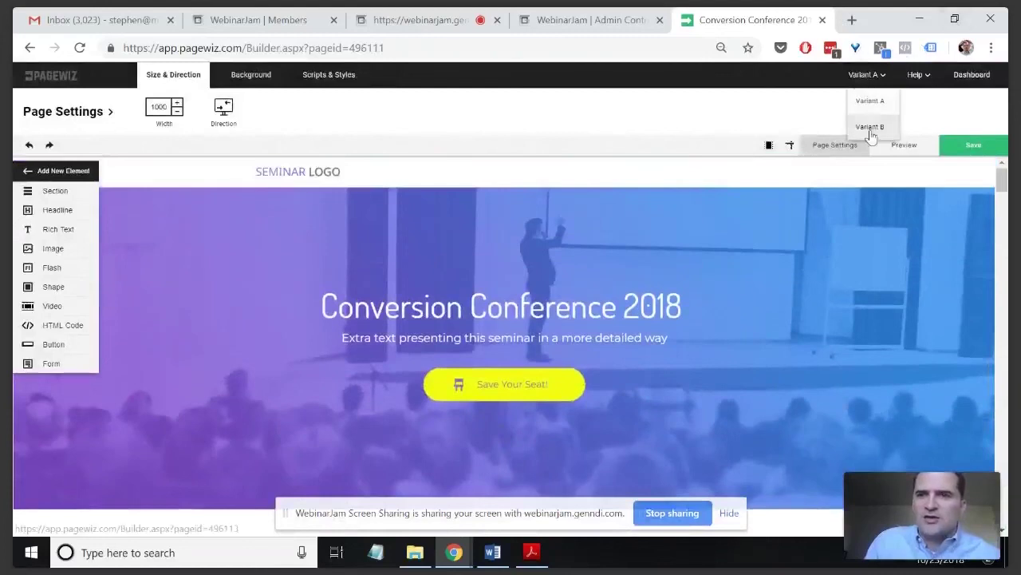
pyautogui.click(869, 127)
pyautogui.click(591, 138)
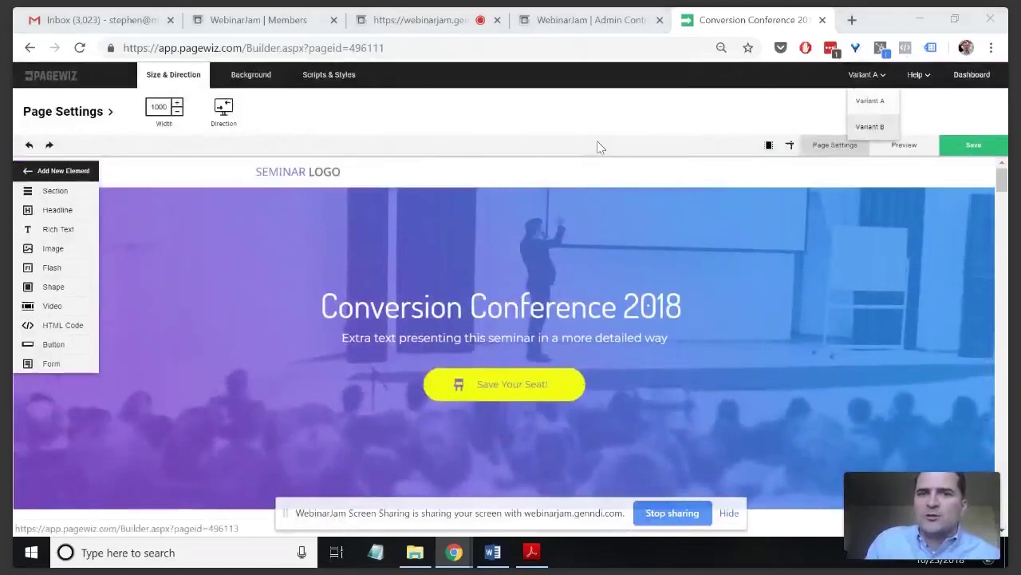